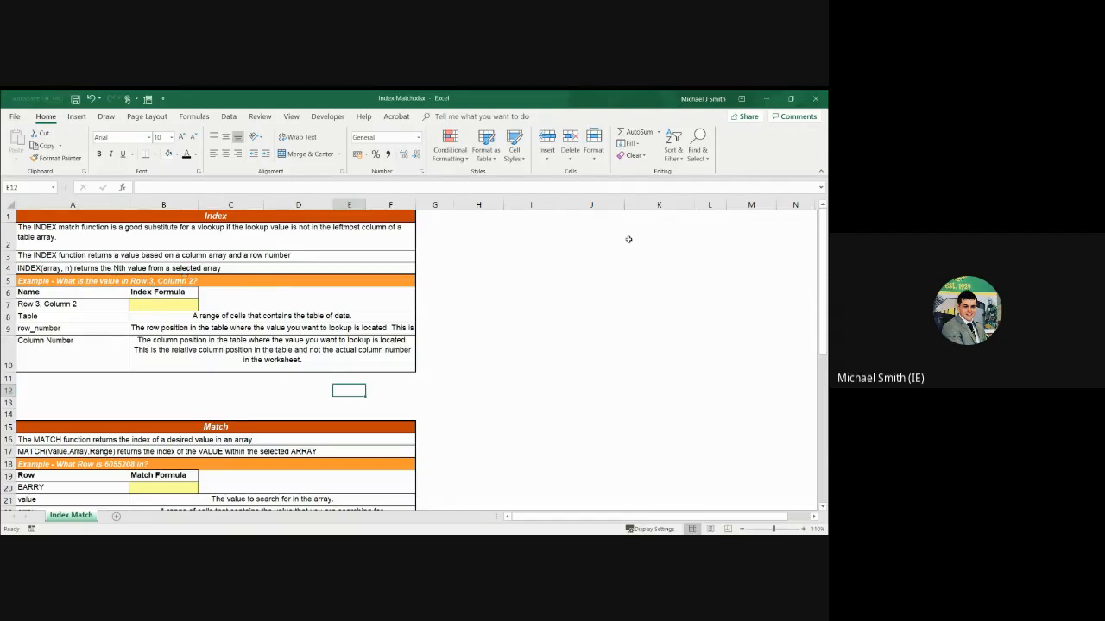
Start an INDEX formula in cell B7 with the Exercise table range A39:D47 as its array
left_click_drag(822, 261, 824, 226)
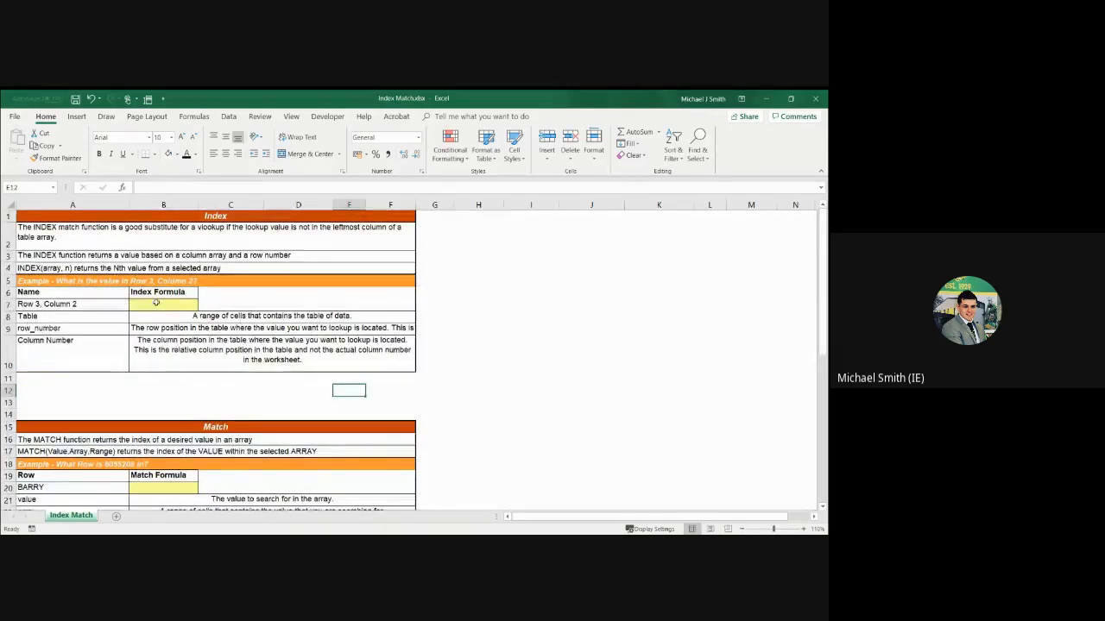
left_click(157, 304)
double_click(156, 304)
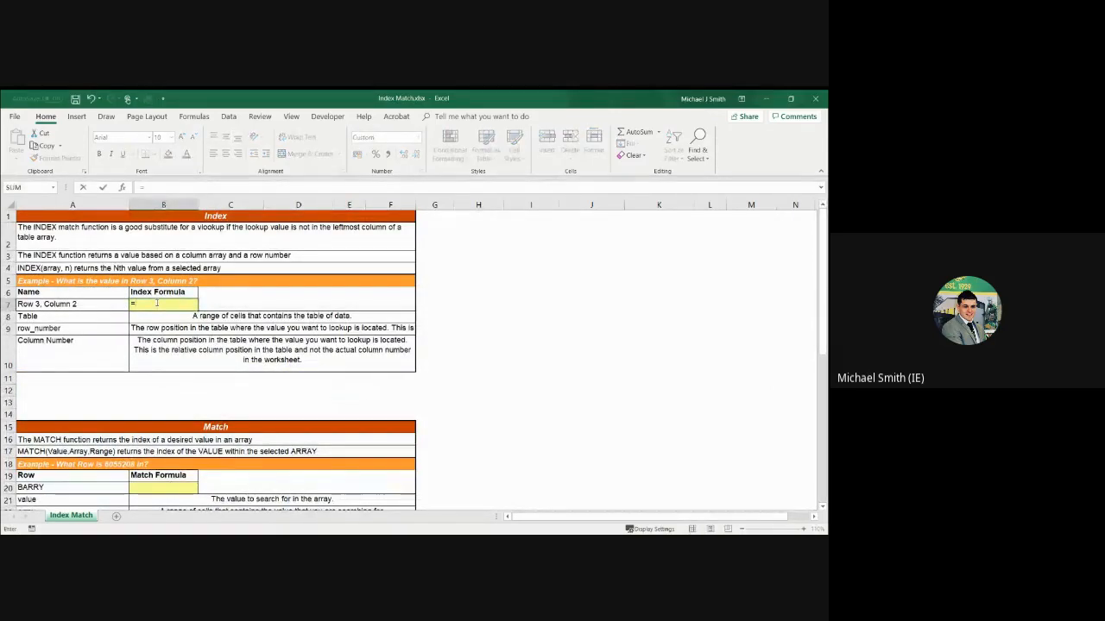
type("=index")
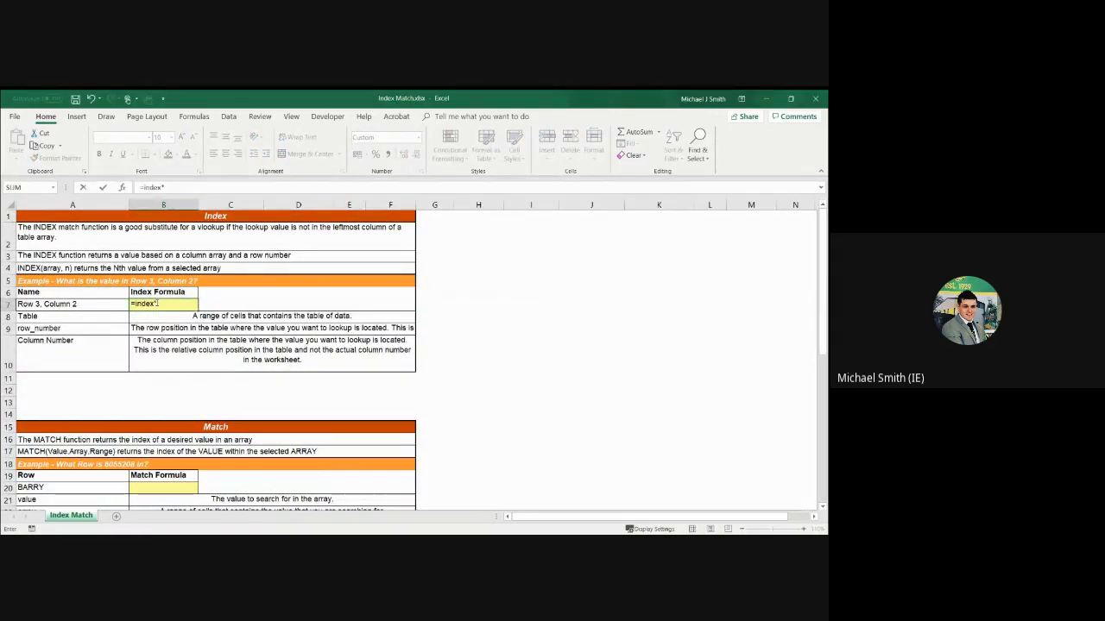
type("(")
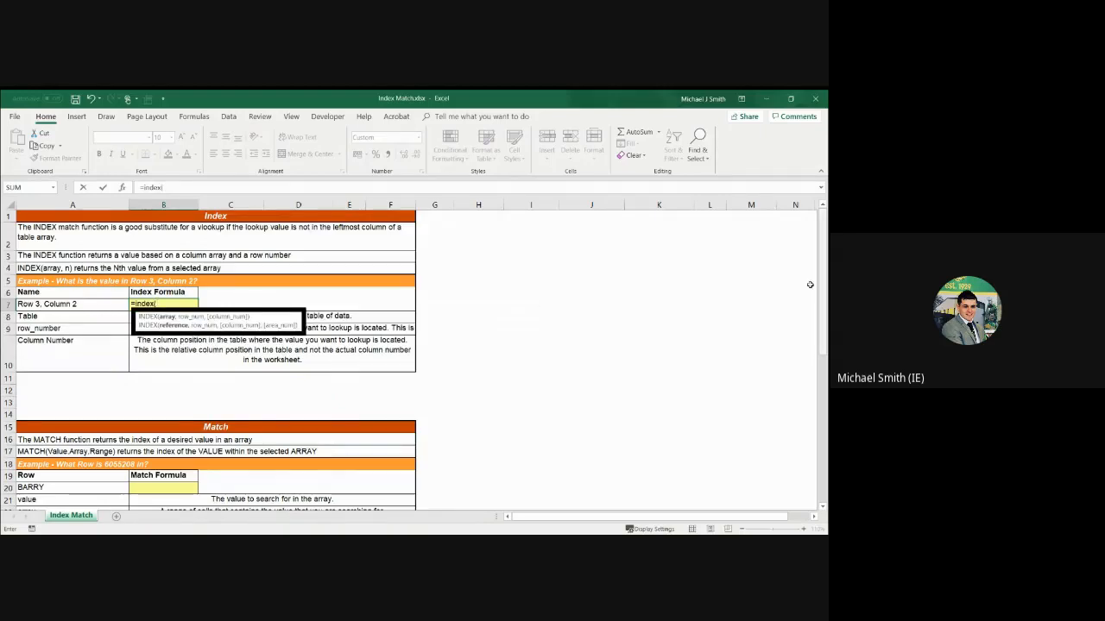
left_click_drag(822, 283, 827, 385)
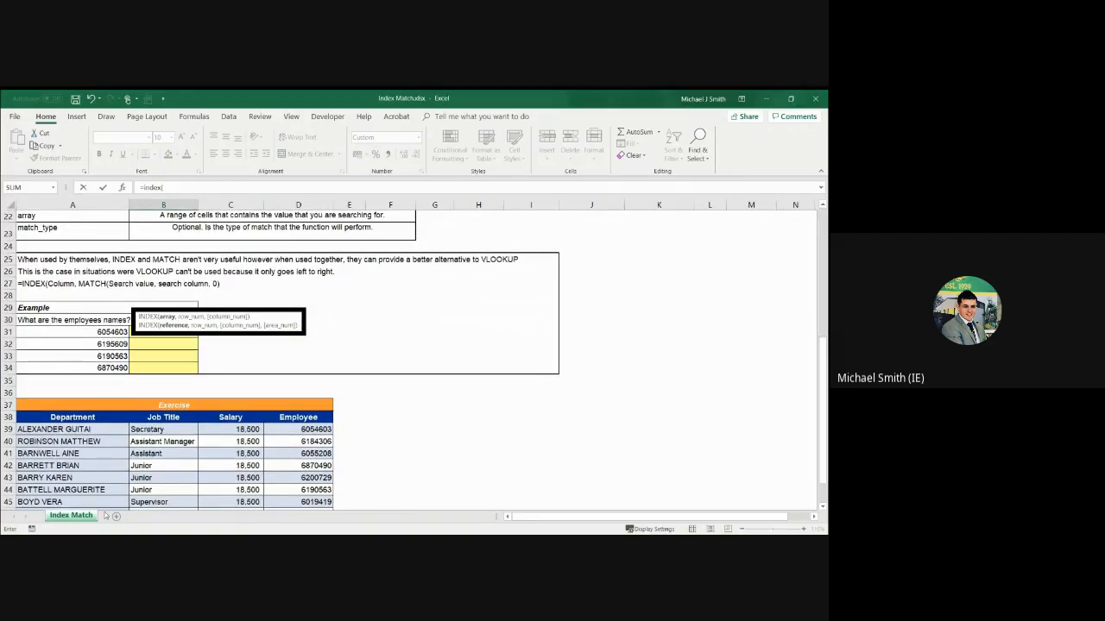
left_click(62, 429)
left_click_drag(62, 429, 331, 435)
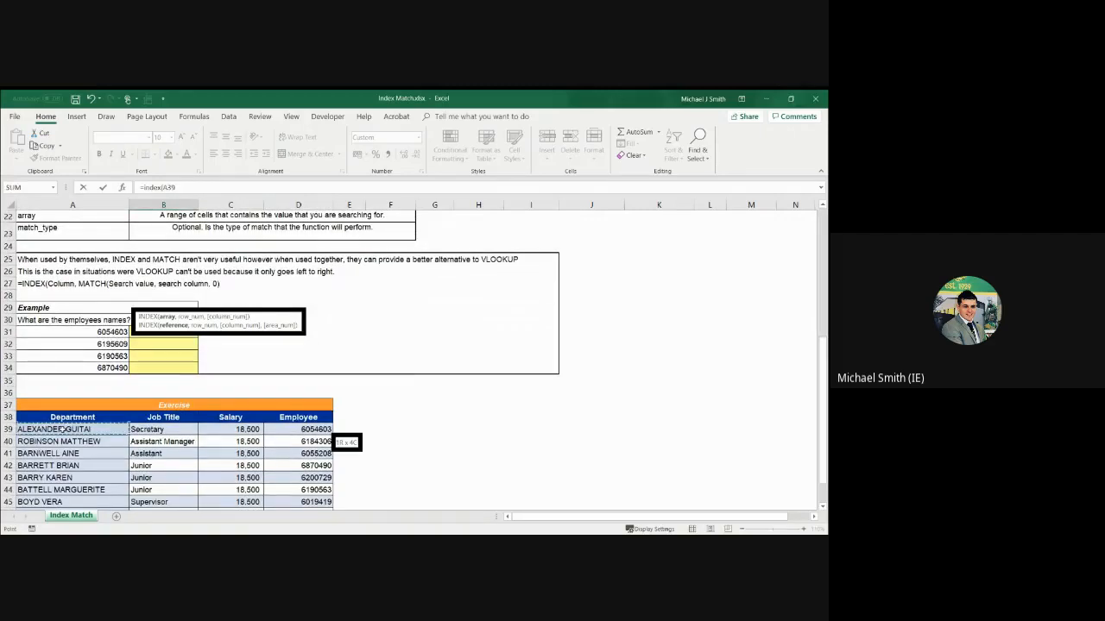
key("ctrl+shift+Down")
type(",")
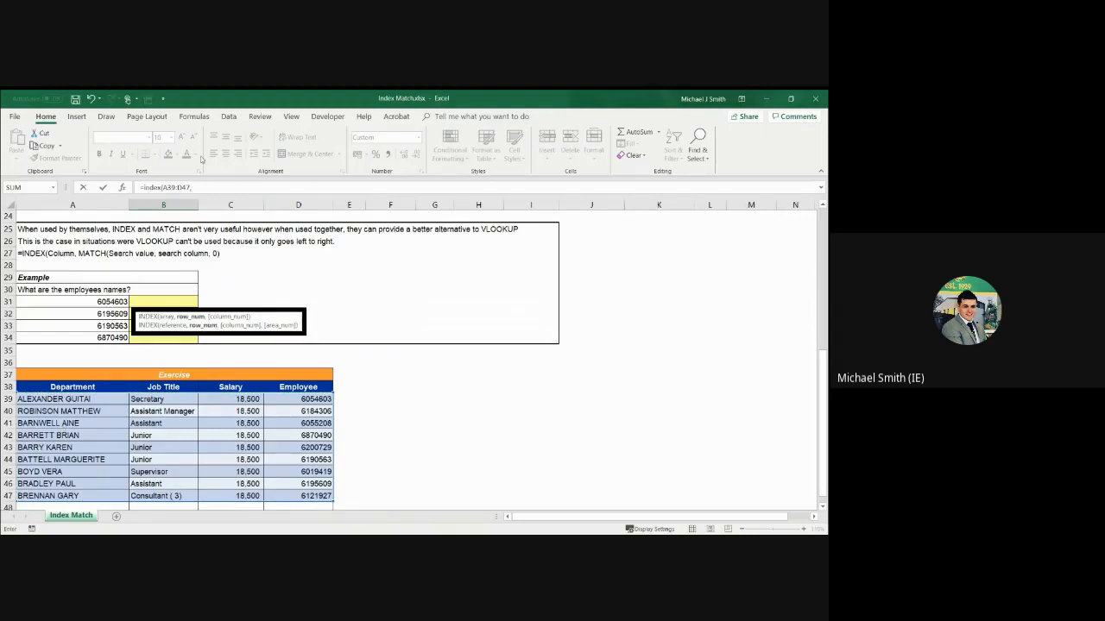
Complete the INDEX formula in B7 with row number 3 and column number 2, and compare the result with the Exercise table
left_click_drag(815, 388, 824, 267)
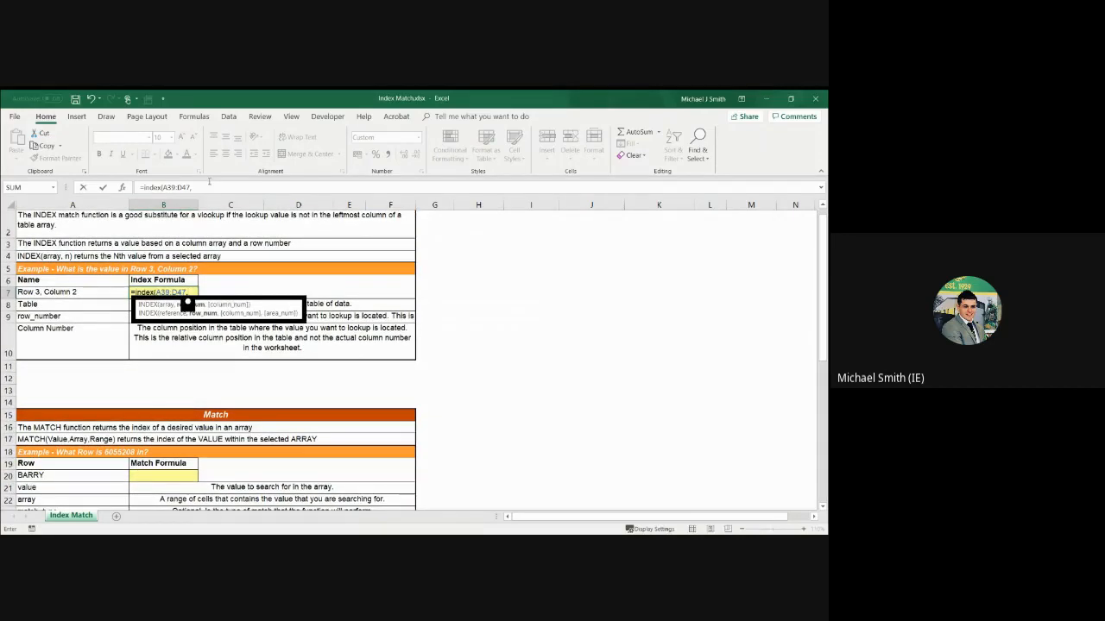
left_click(213, 187)
type("3")
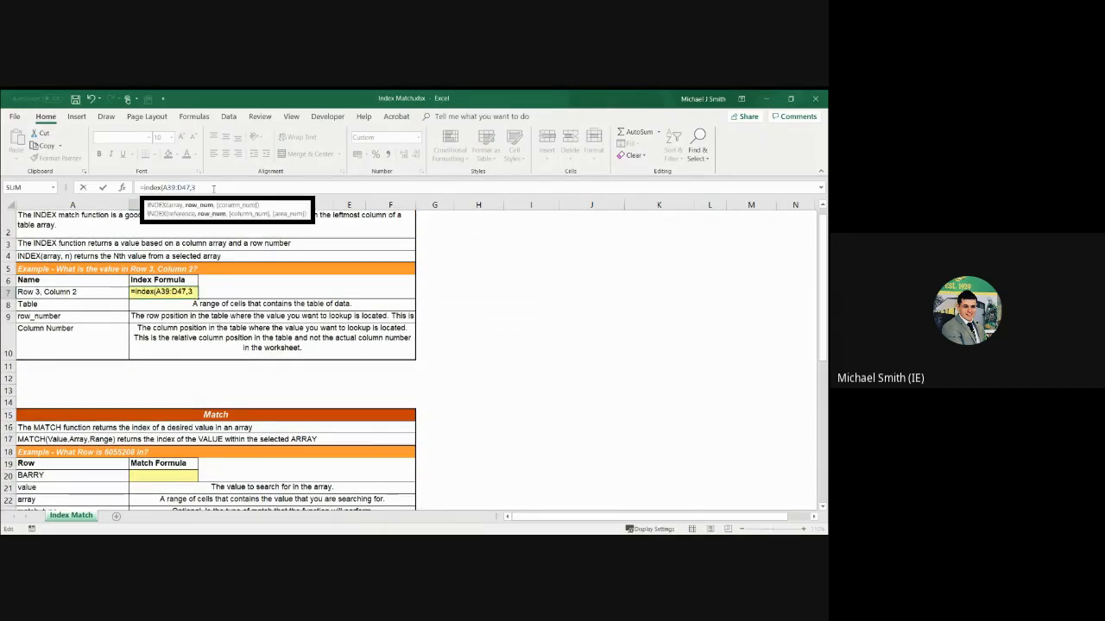
type(",")
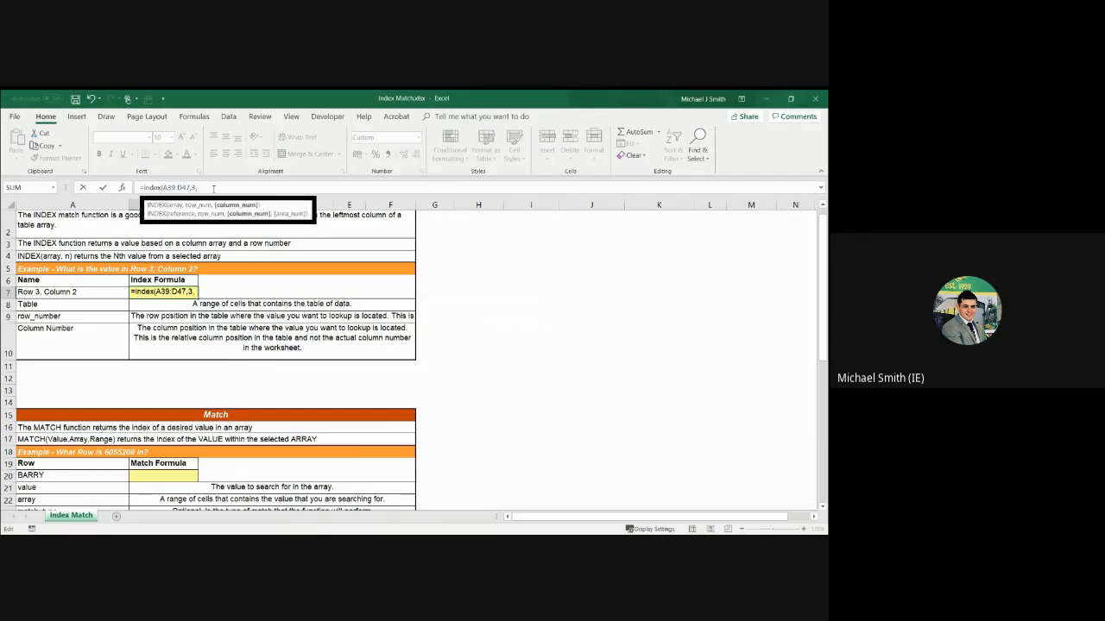
type("2")
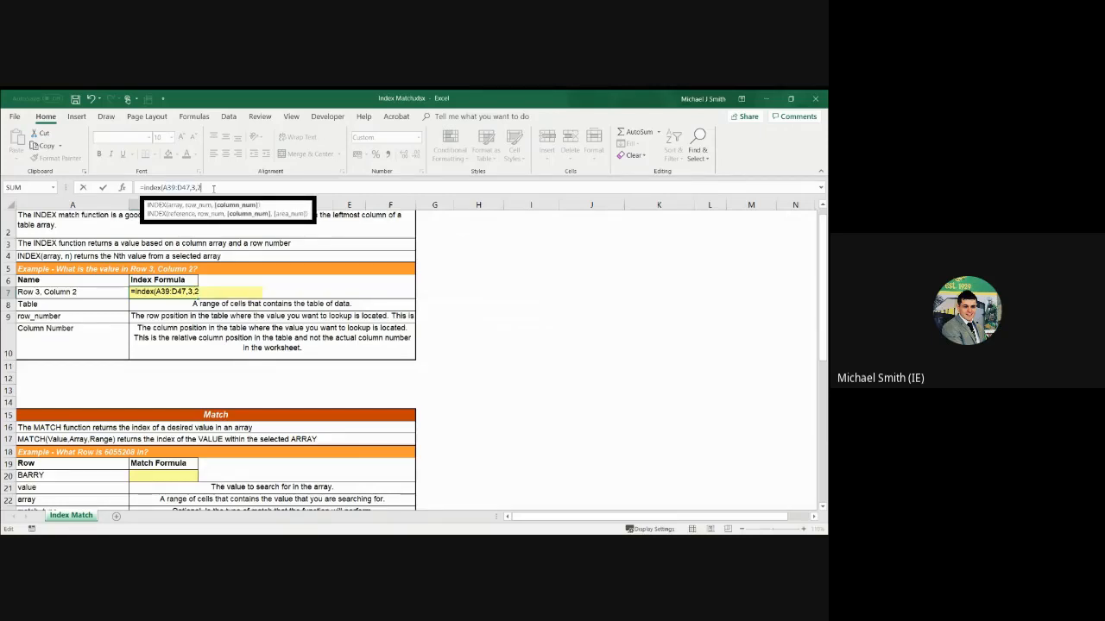
key("Return")
key("Up")
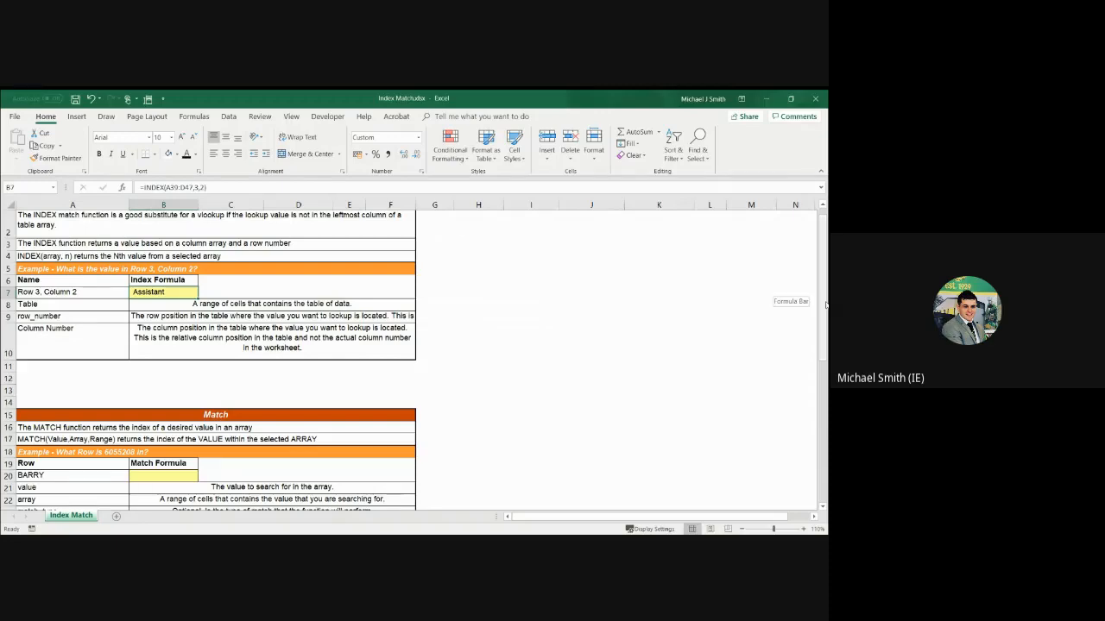
left_click_drag(825, 304, 824, 321)
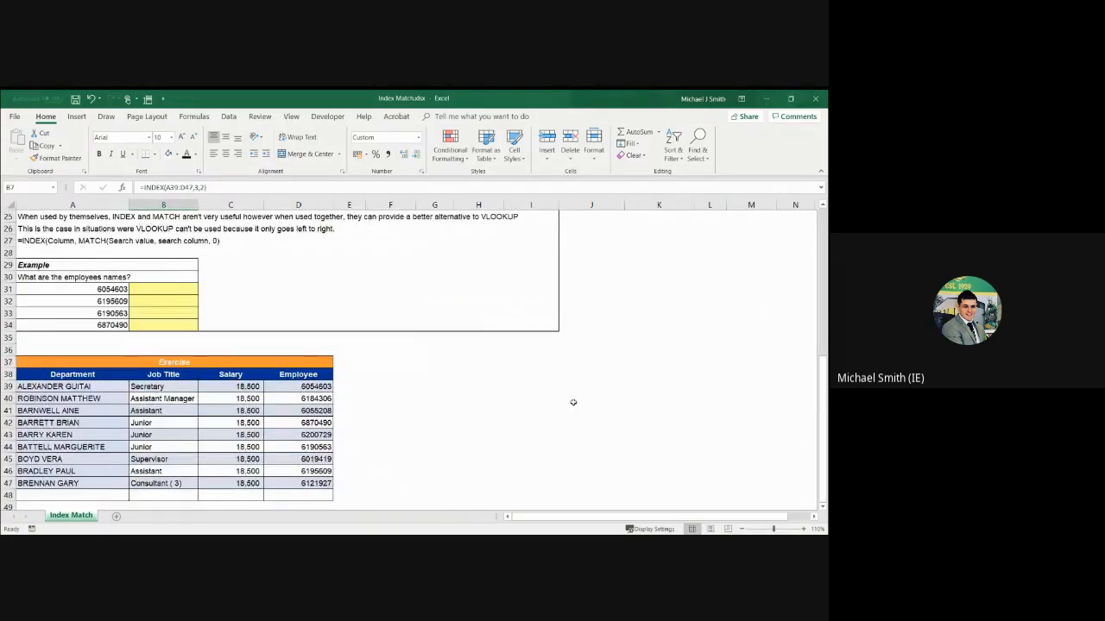
left_click_drag(824, 374, 794, 266)
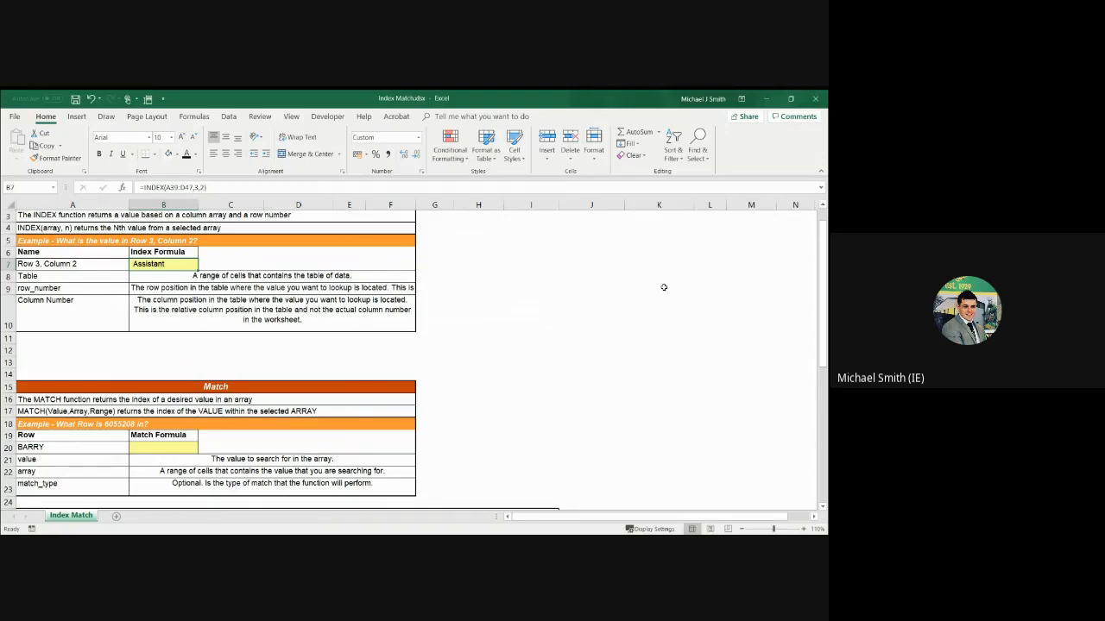
Start a MATCH formula in cell B20 with the employee number from the row 18 example as its lookup value
left_click_drag(822, 284, 820, 339)
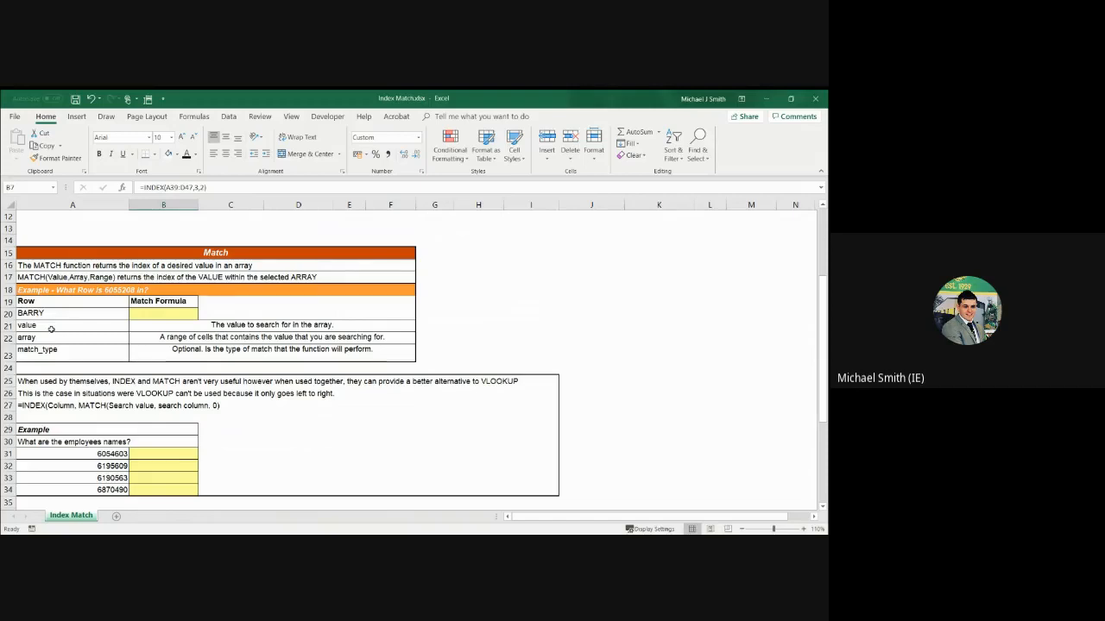
left_click(155, 314)
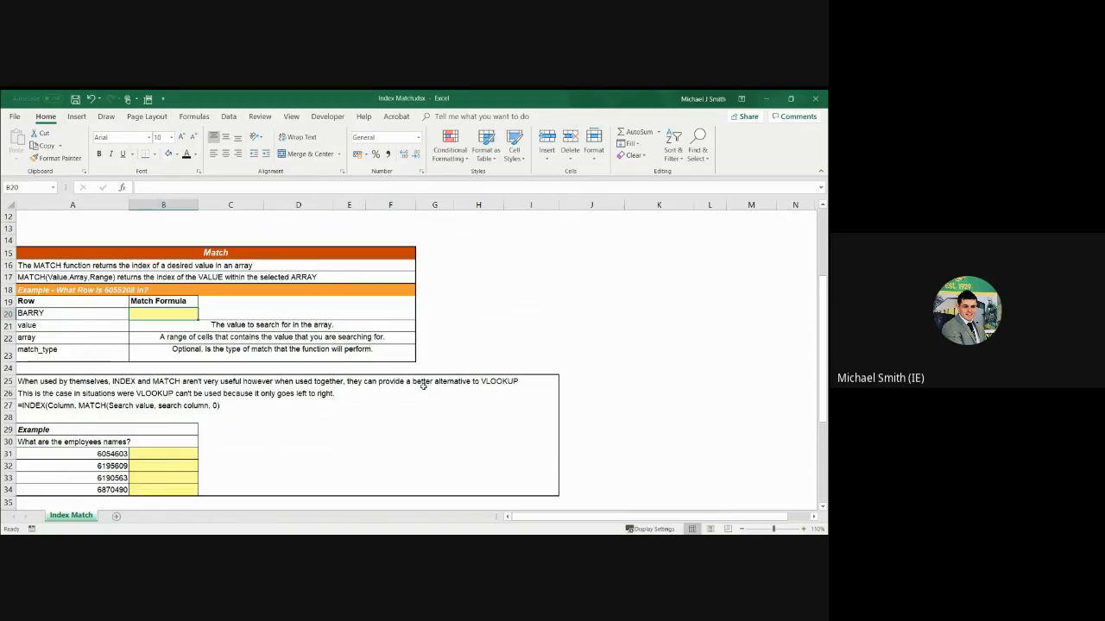
type("=match")
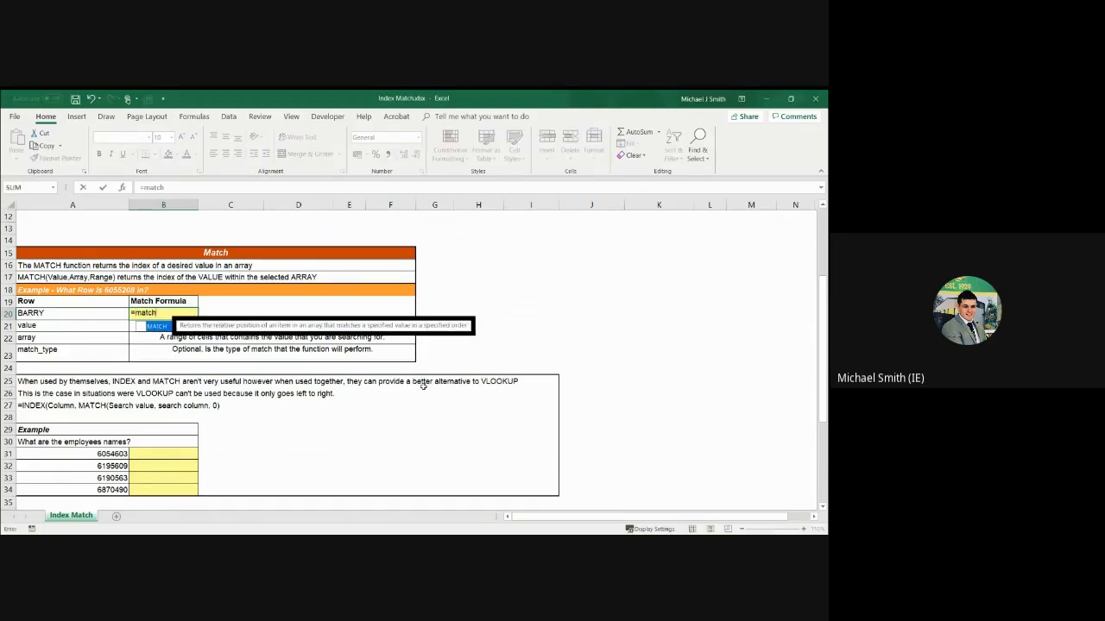
type("(")
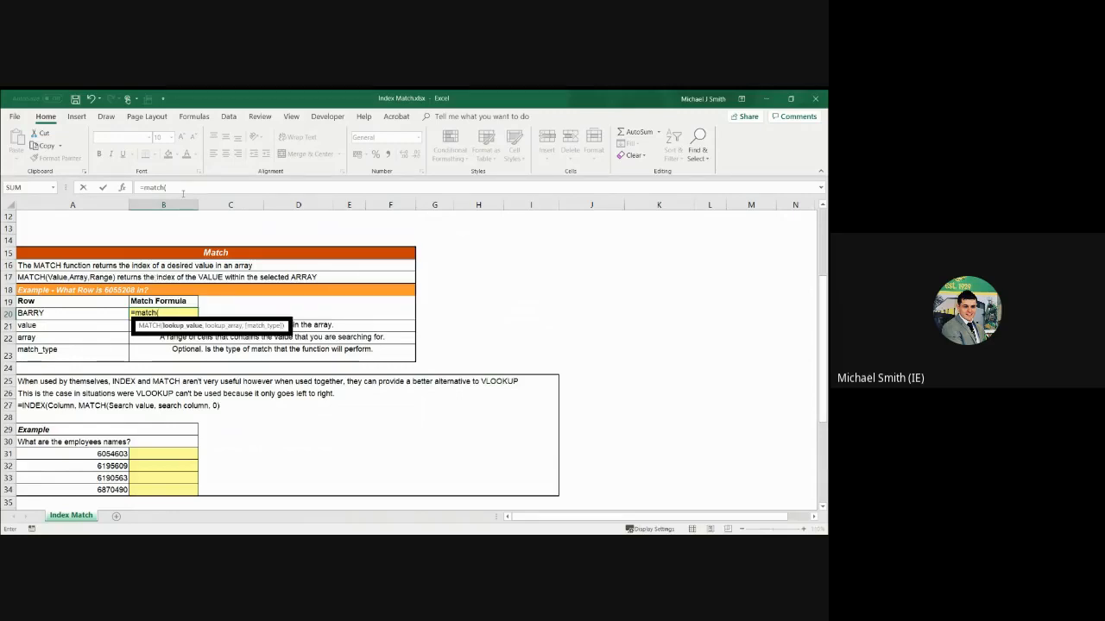
left_click(182, 190)
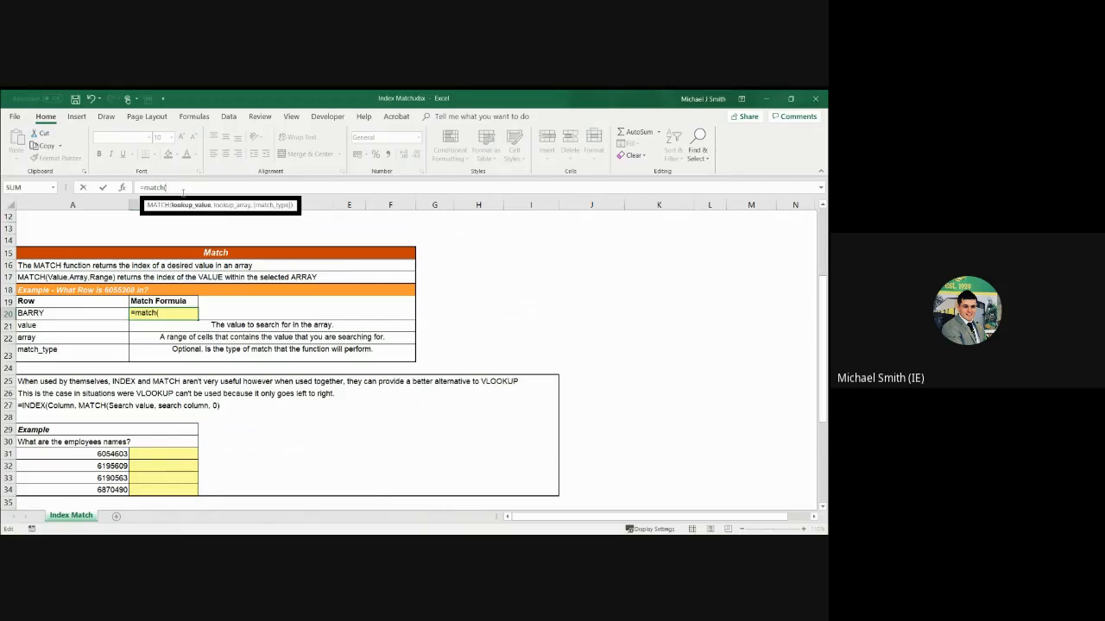
type("605520")
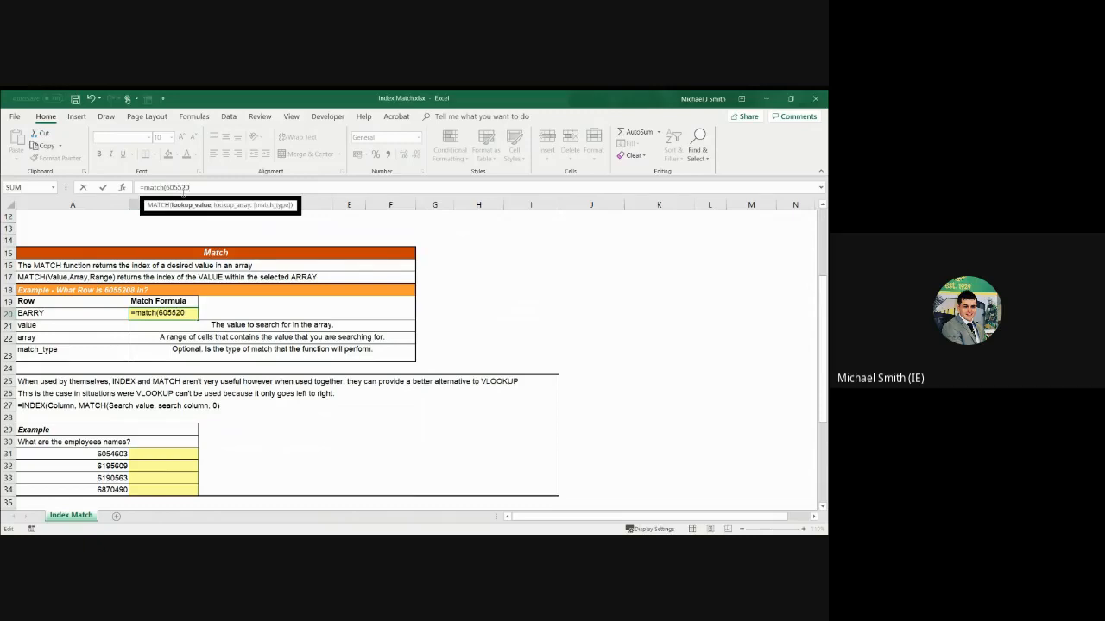
type("8,")
Complete the MATCH formula in B20 with the Employee column D38:D47 as lookup array and match type 0
left_click_drag(818, 300, 807, 391)
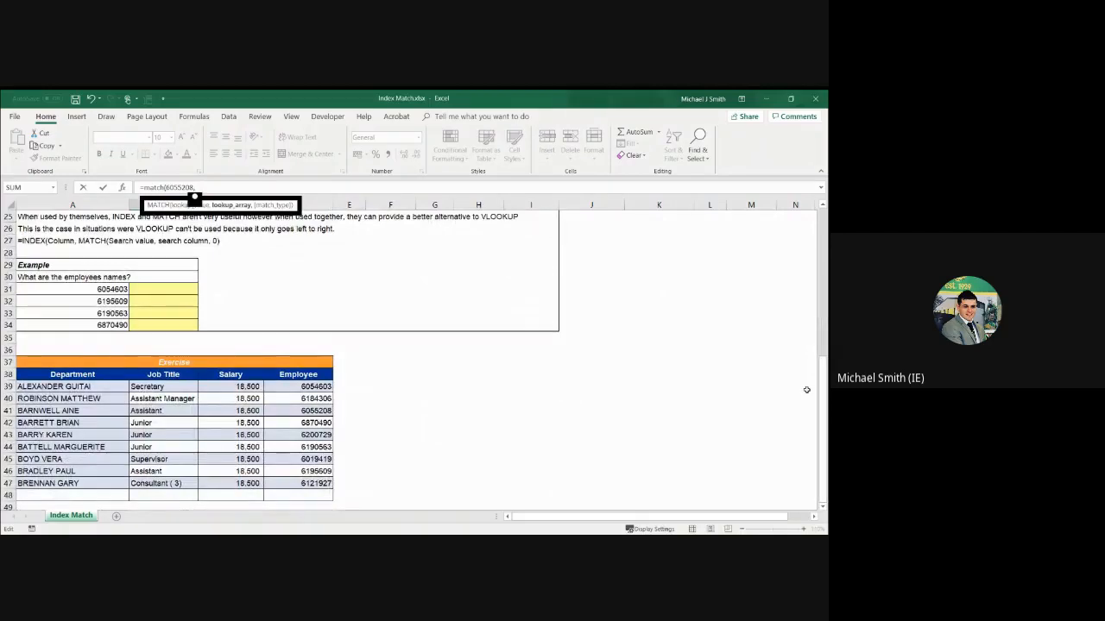
left_click(309, 374)
left_click_drag(309, 375, 302, 481)
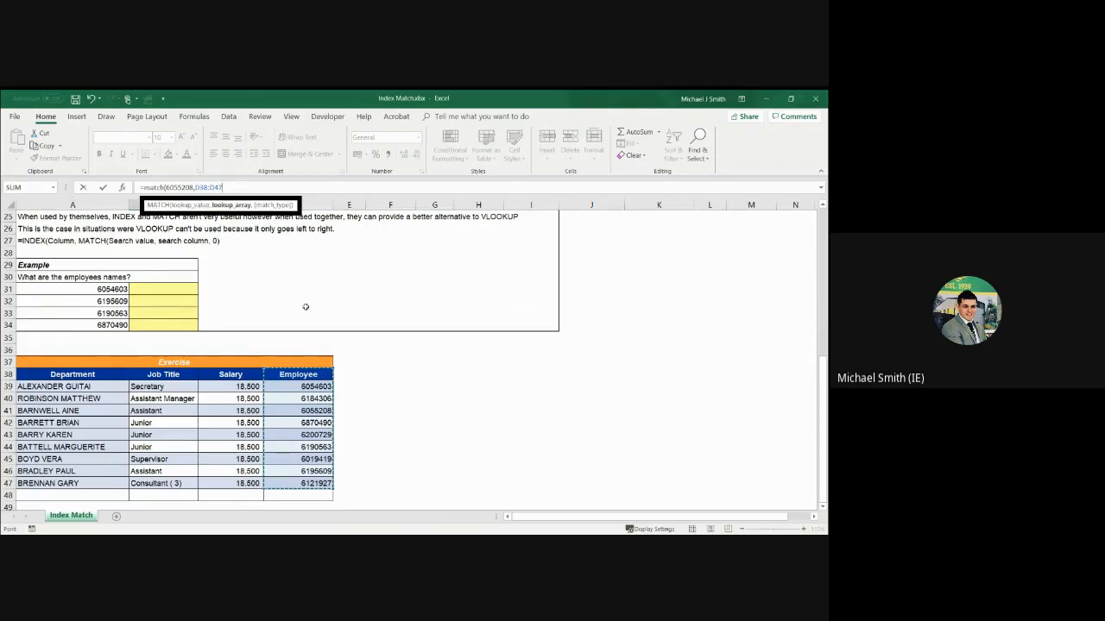
type(",0")
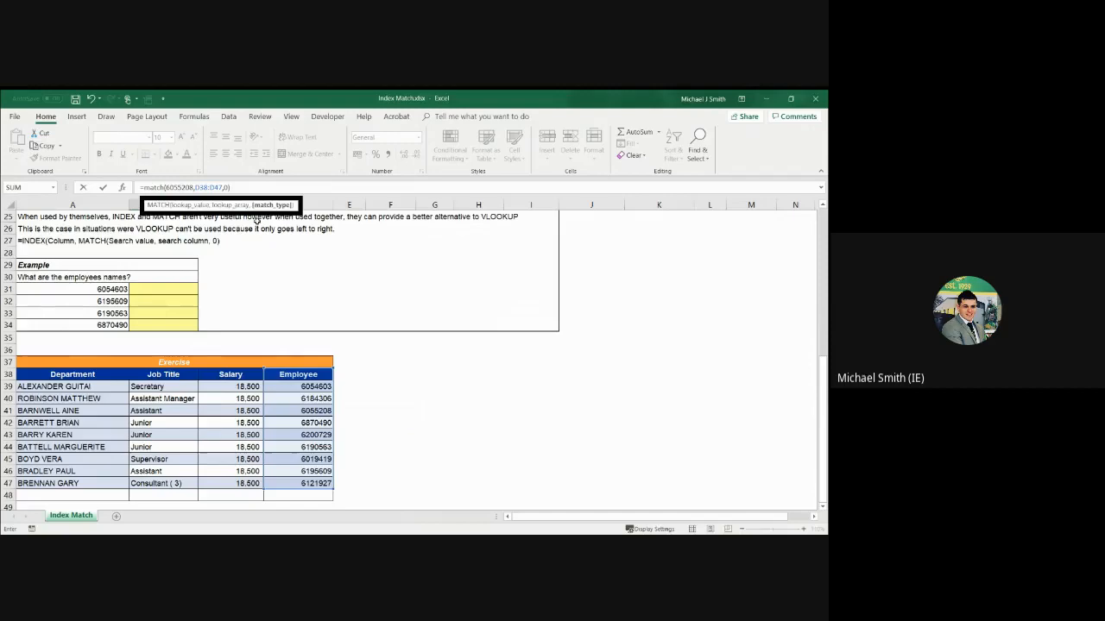
key("Escape")
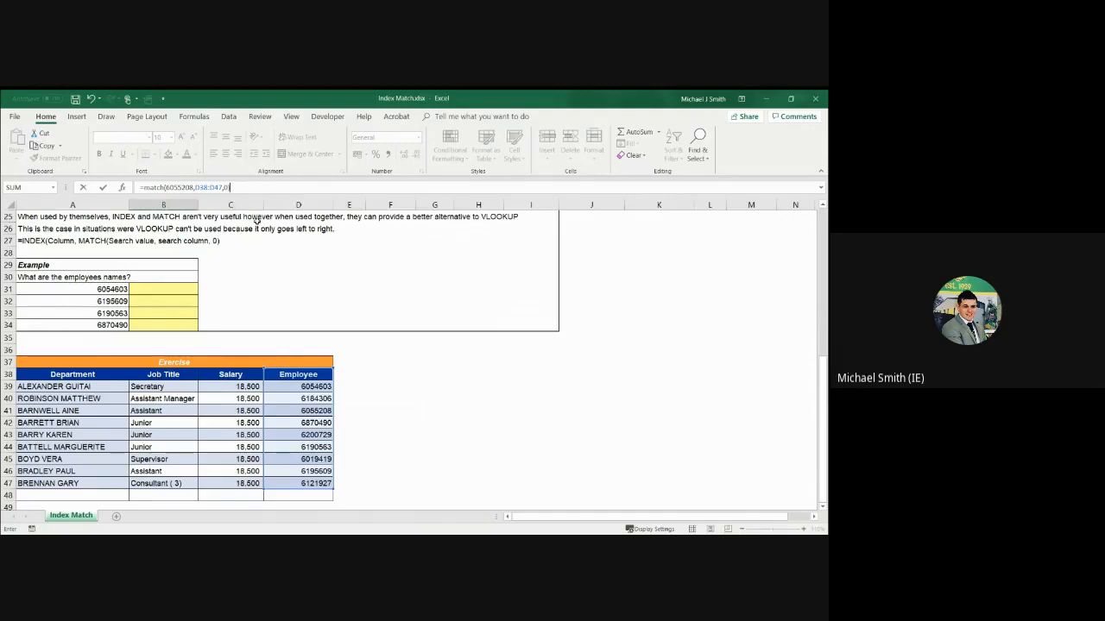
key("Up")
key("Up")
key("Up")
key("Up")
key("Up")
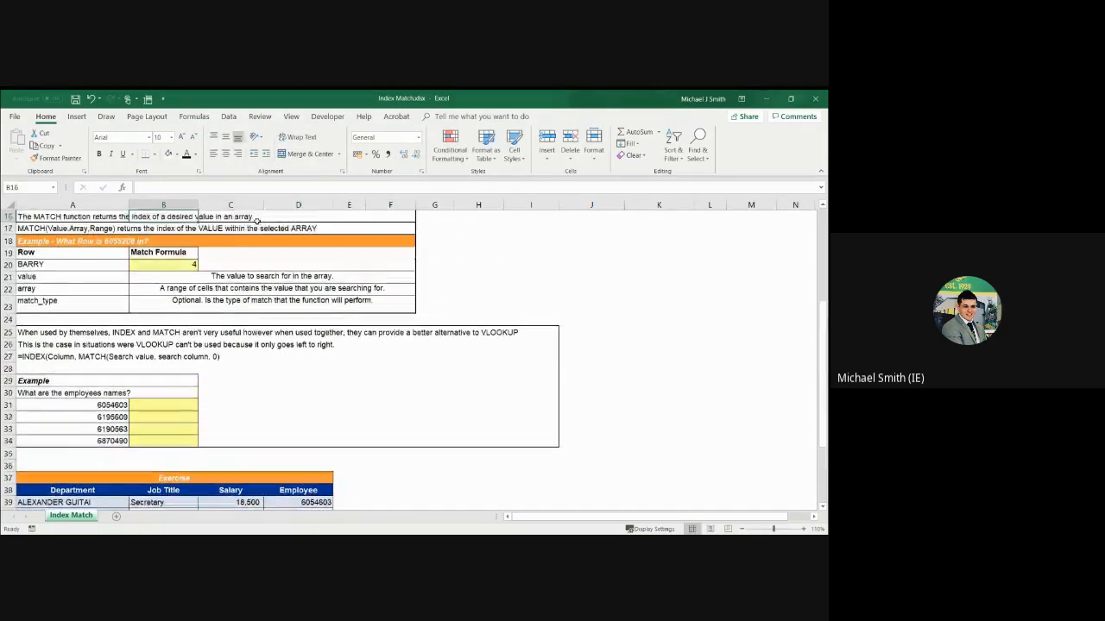
key("Down")
key("Down")
key("Down")
key("Down")
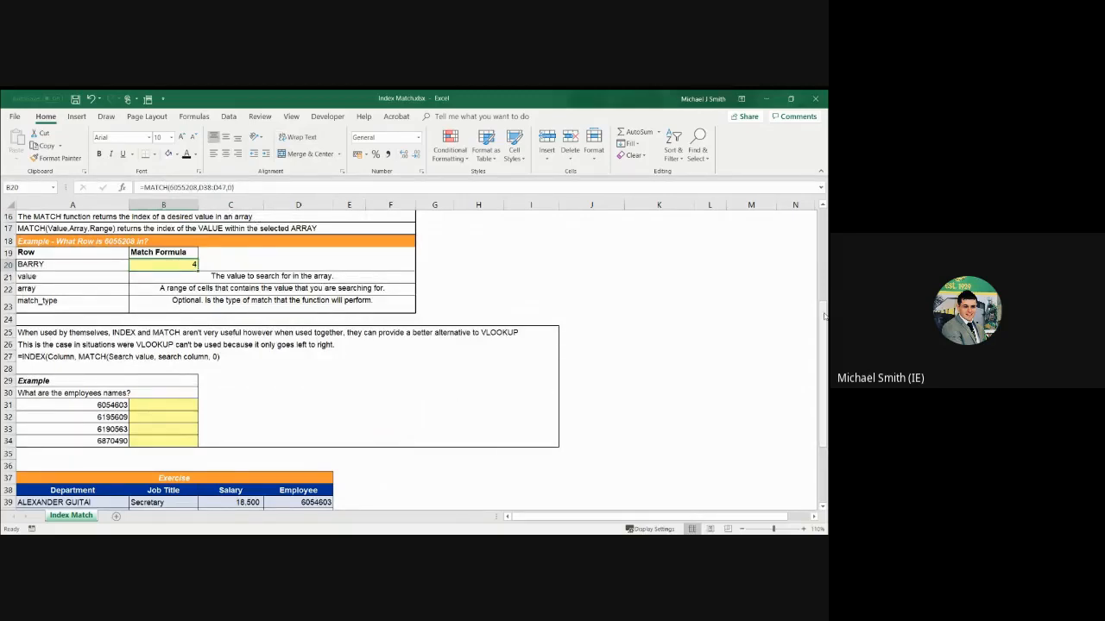
scroll(287, 470, "down", 3)
left_click(299, 421)
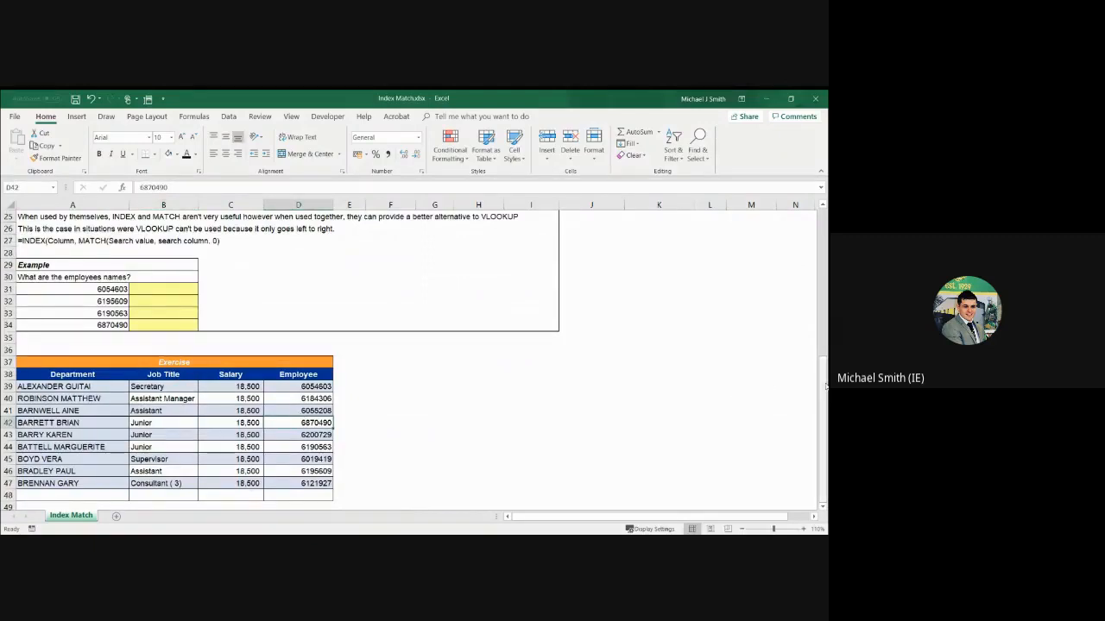
left_click_drag(824, 384, 822, 372)
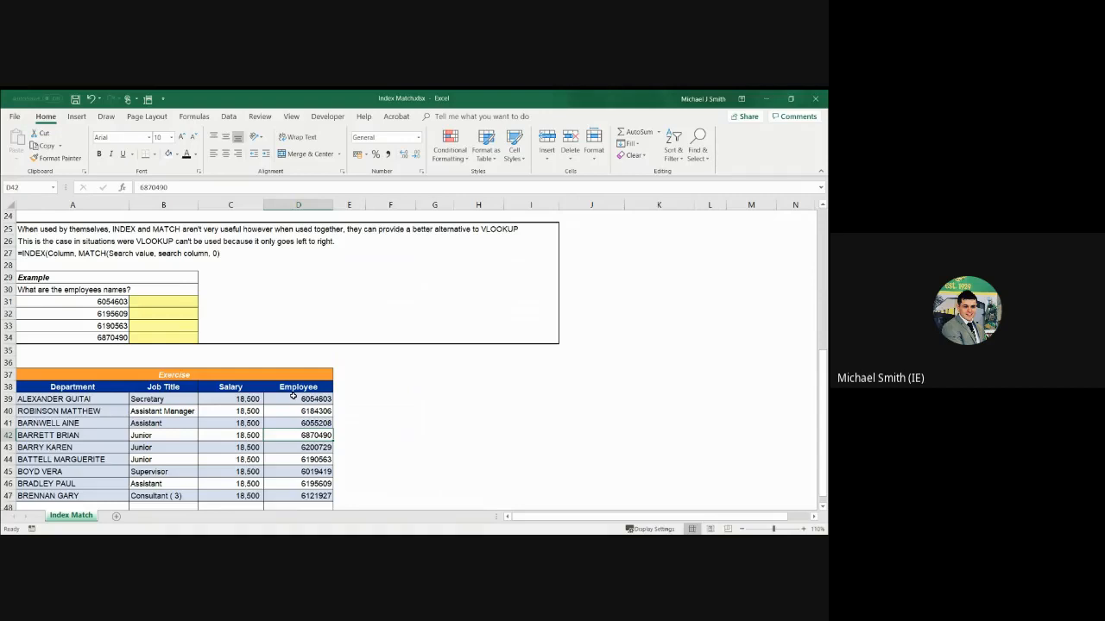
left_click(76, 412)
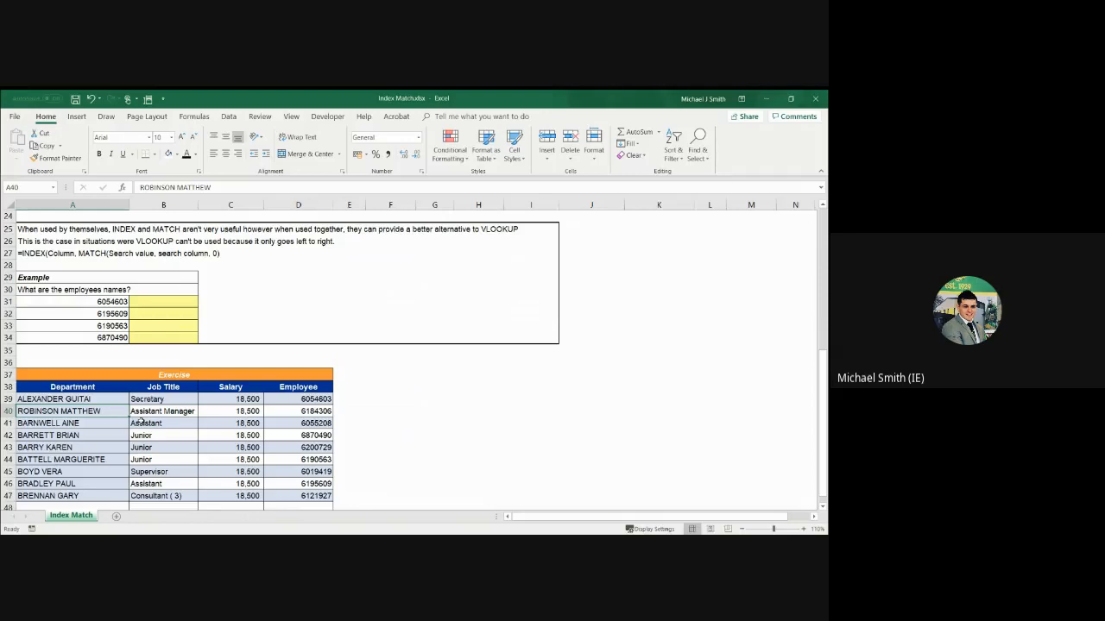
Start an INDEX formula in cell B31 with the name column range A39:A47 as its array
left_click(148, 299)
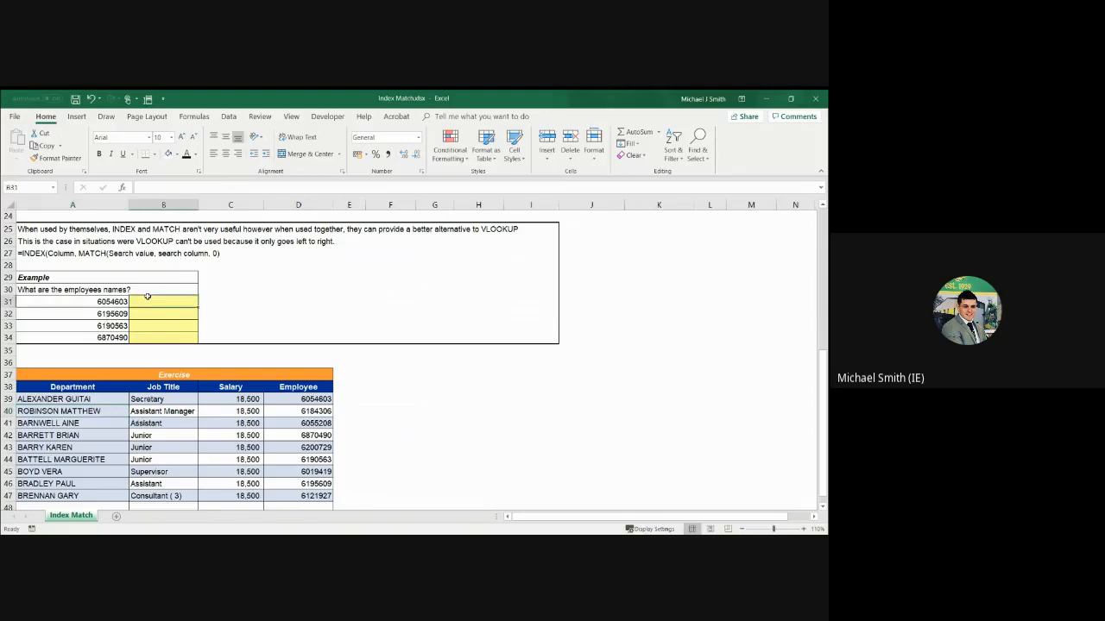
type("=")
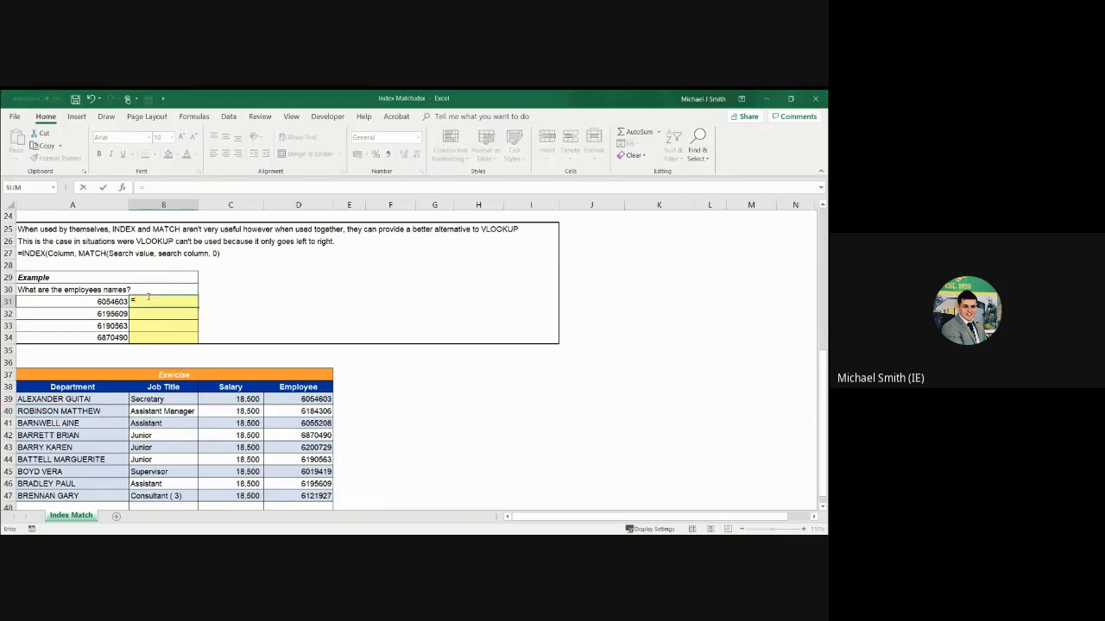
type("index(")
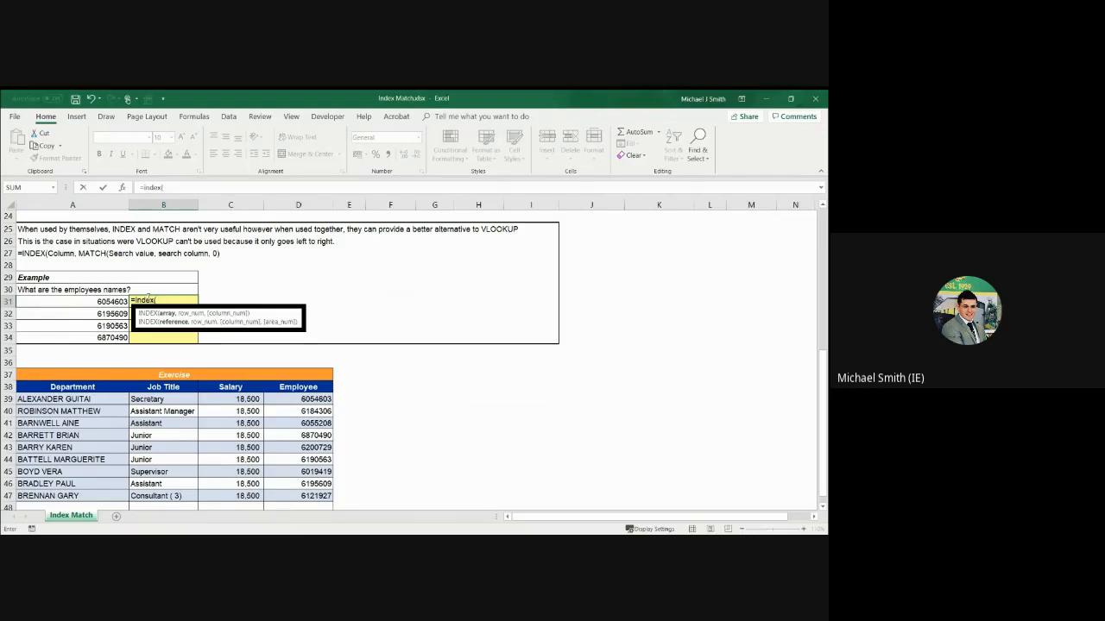
left_click_drag(89, 398, 88, 496)
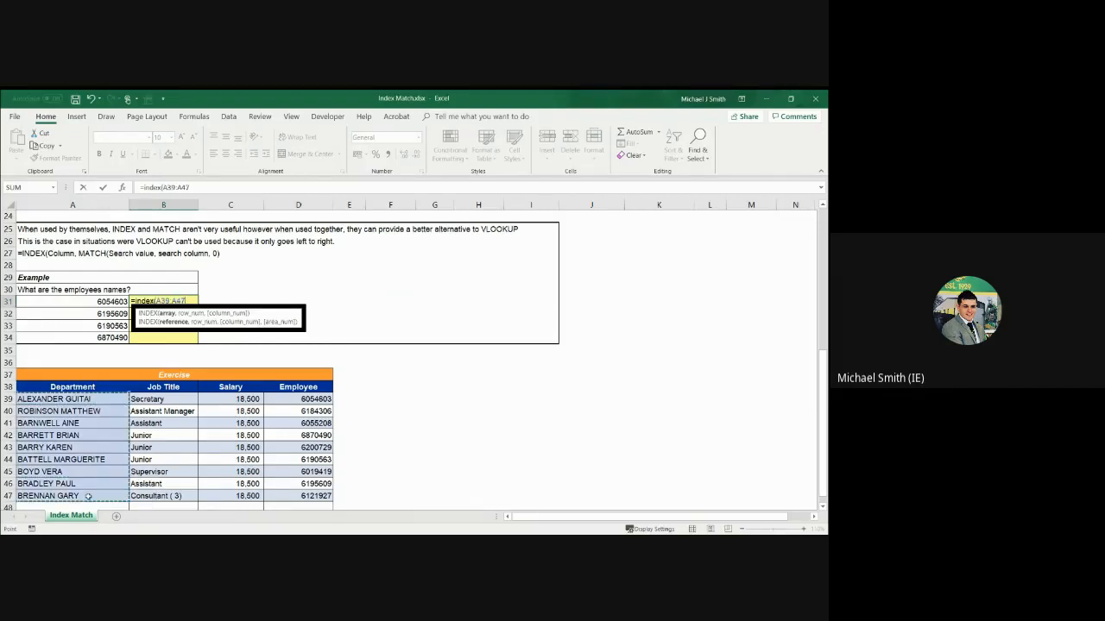
type(",,")
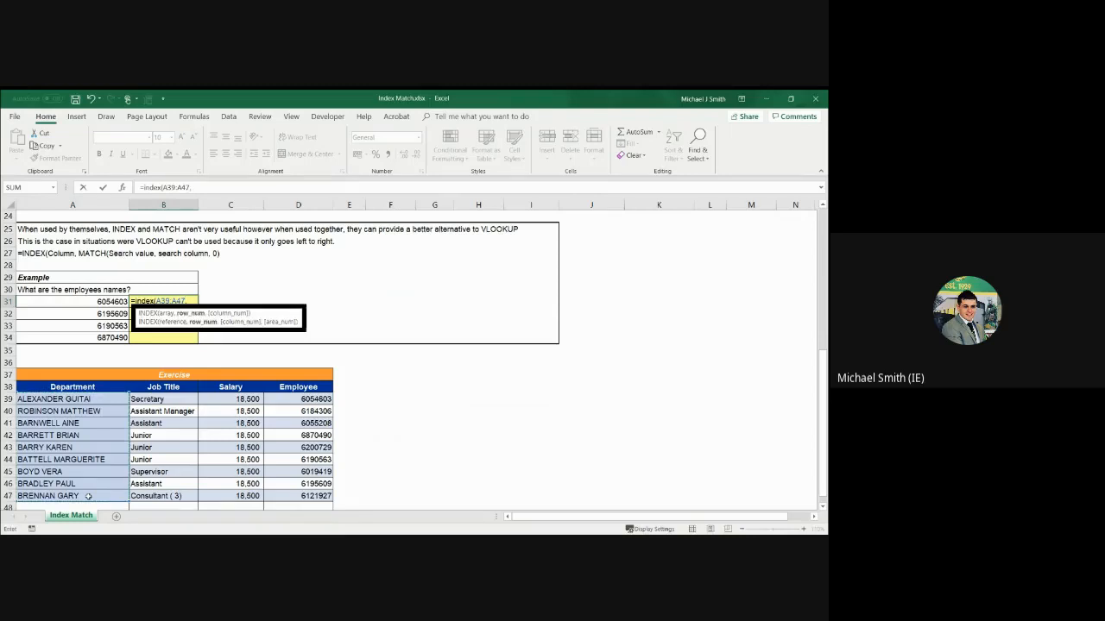
Re-enter the INDEX array in B31 as the absolute range $A$39:$A$47
key("BackSpace")
key("F4")
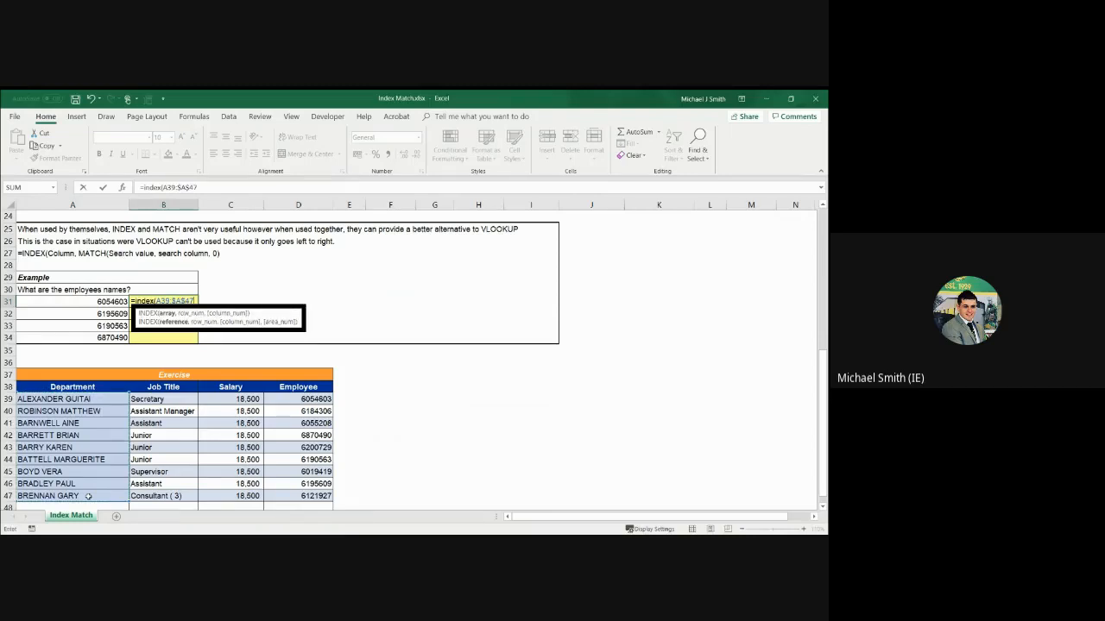
key("BackSpace")
key("BackSpace")
key("BackSpace")
key("BackSpace")
key("BackSpace")
key("BackSpace")
key("BackSpace")
key("BackSpace")
key("BackSpace")
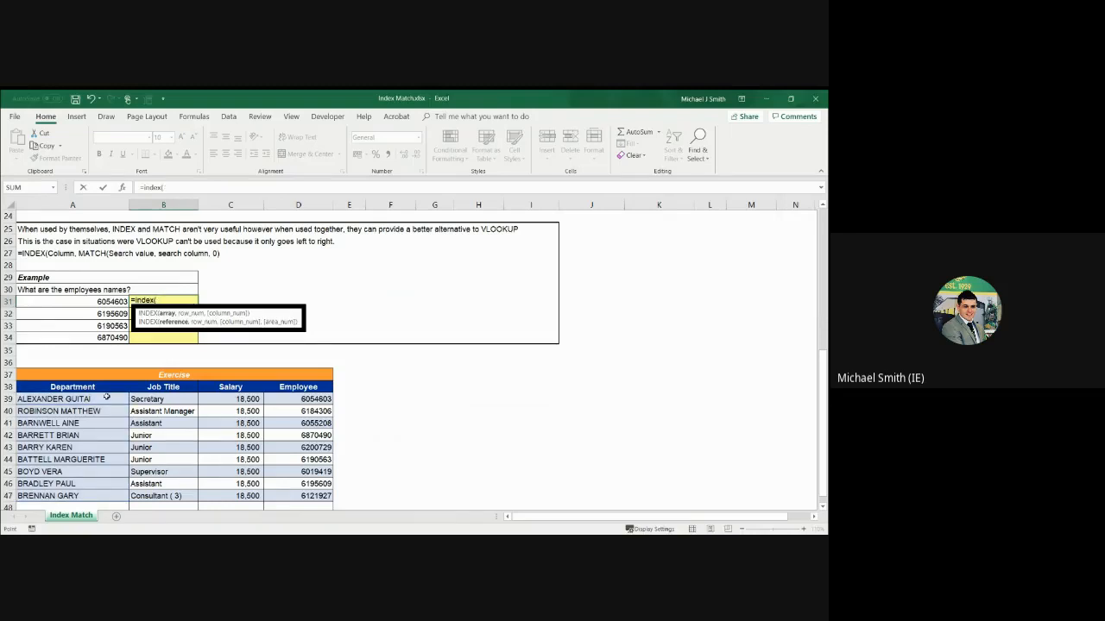
left_click_drag(107, 396, 86, 495)
key("F4")
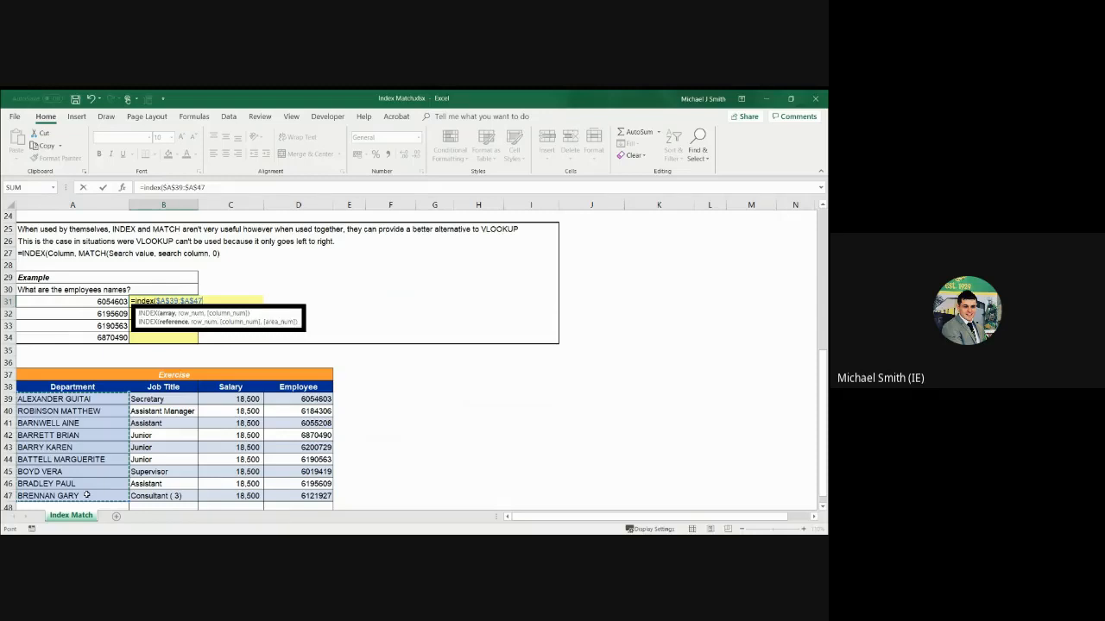
type(",")
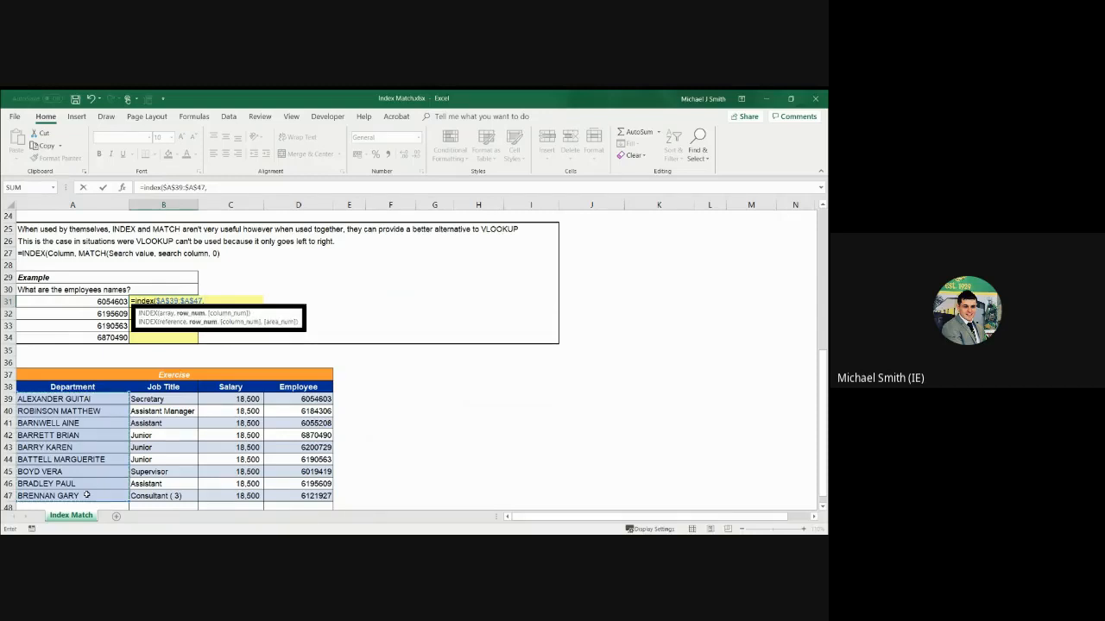
type("m")
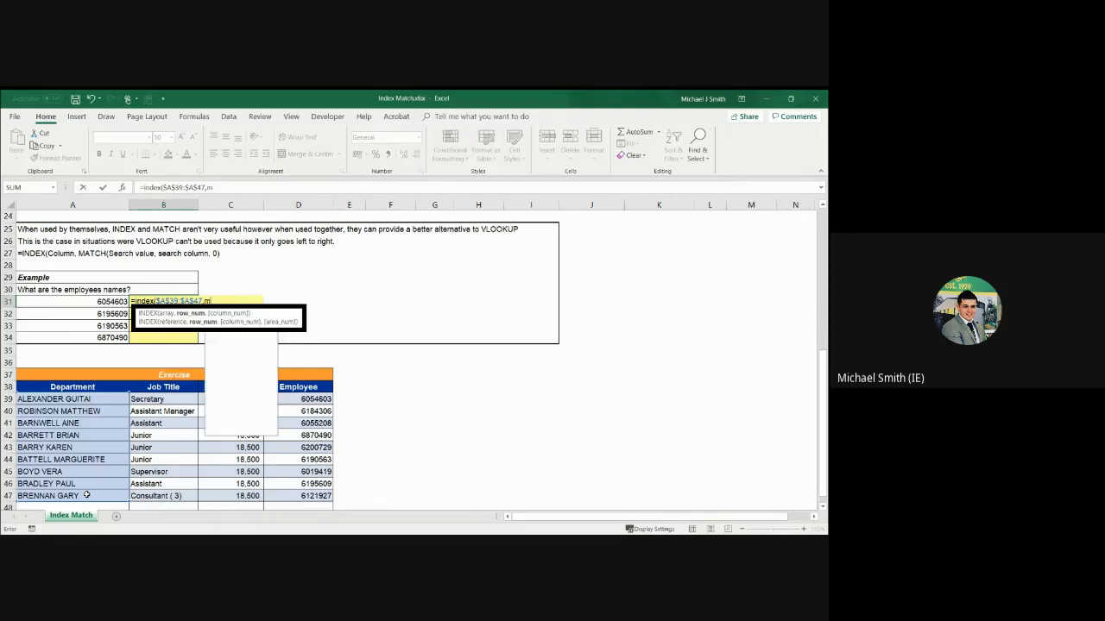
type("atch(")
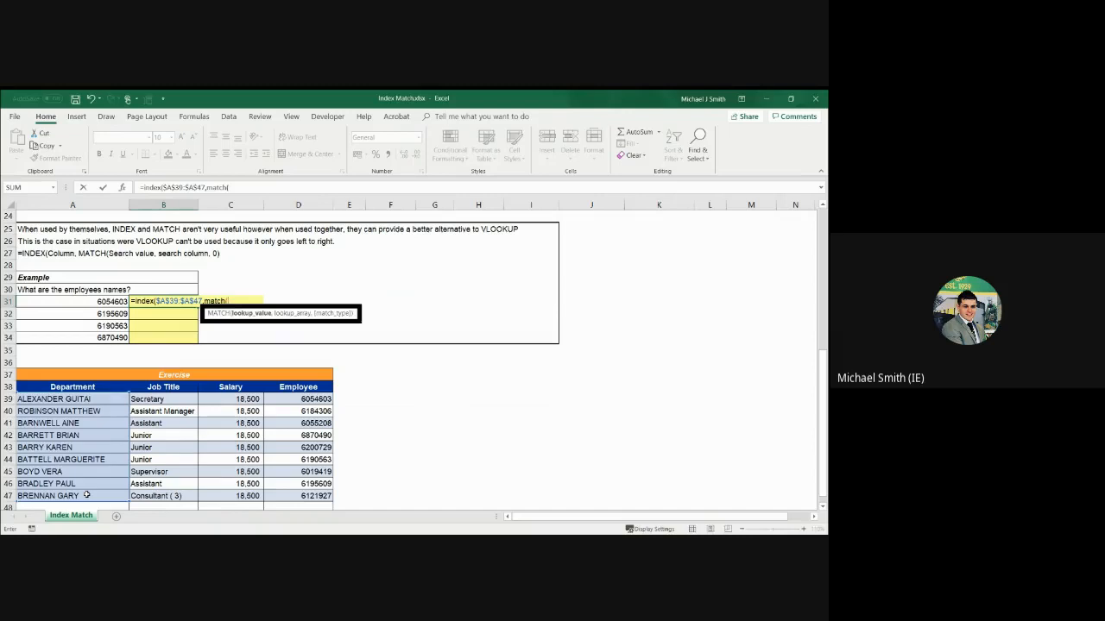
Nest a MATCH function as the row number of the INDEX formula, with A31 as its lookup value
left_click(99, 303)
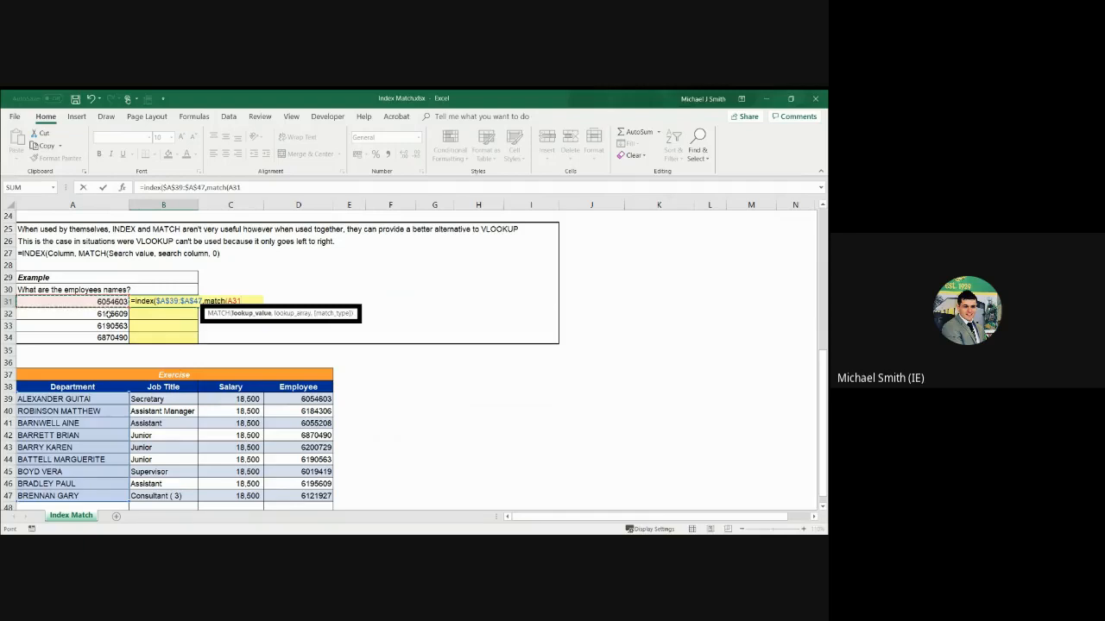
type(",")
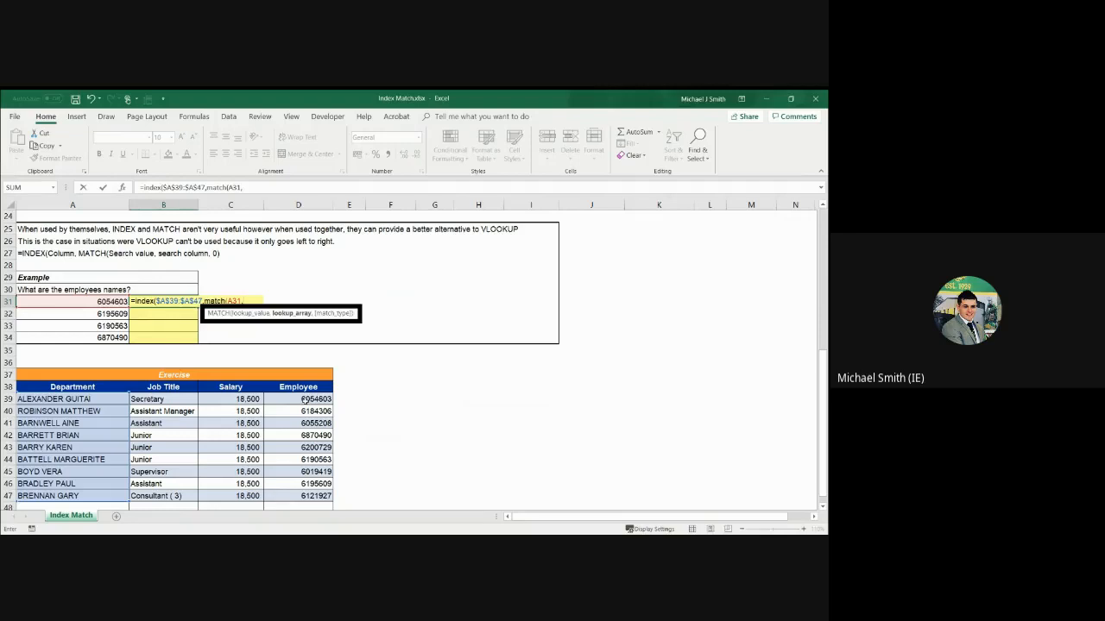
Complete the nested MATCH in B31 with absolute lookup array $D$39:$D$47 and match type 0
left_click_drag(304, 395, 296, 503)
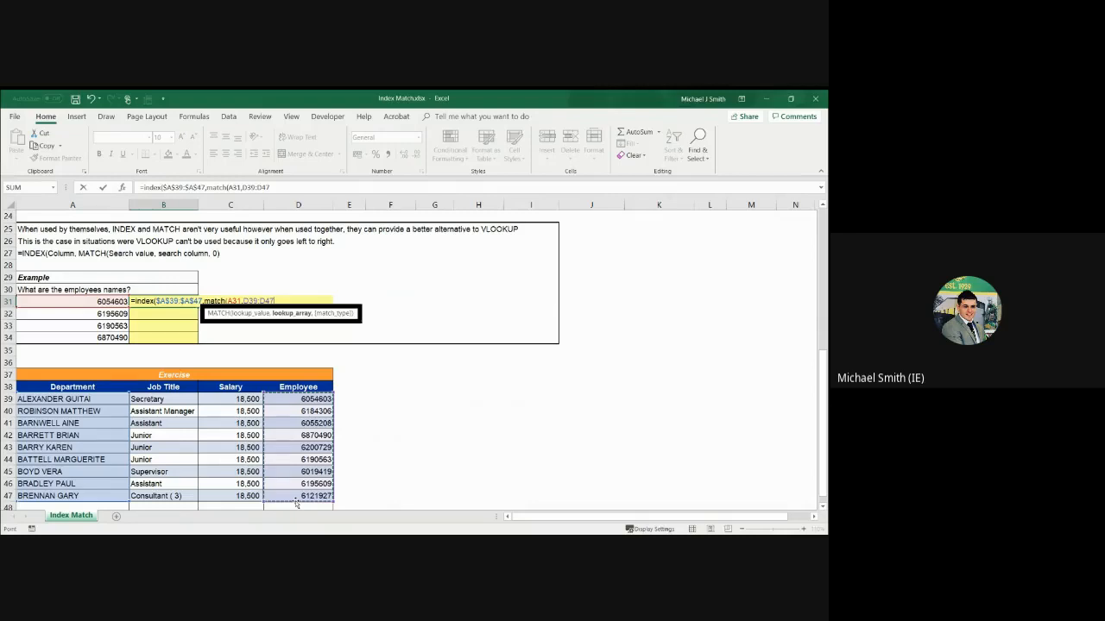
key("F4")
type(",")
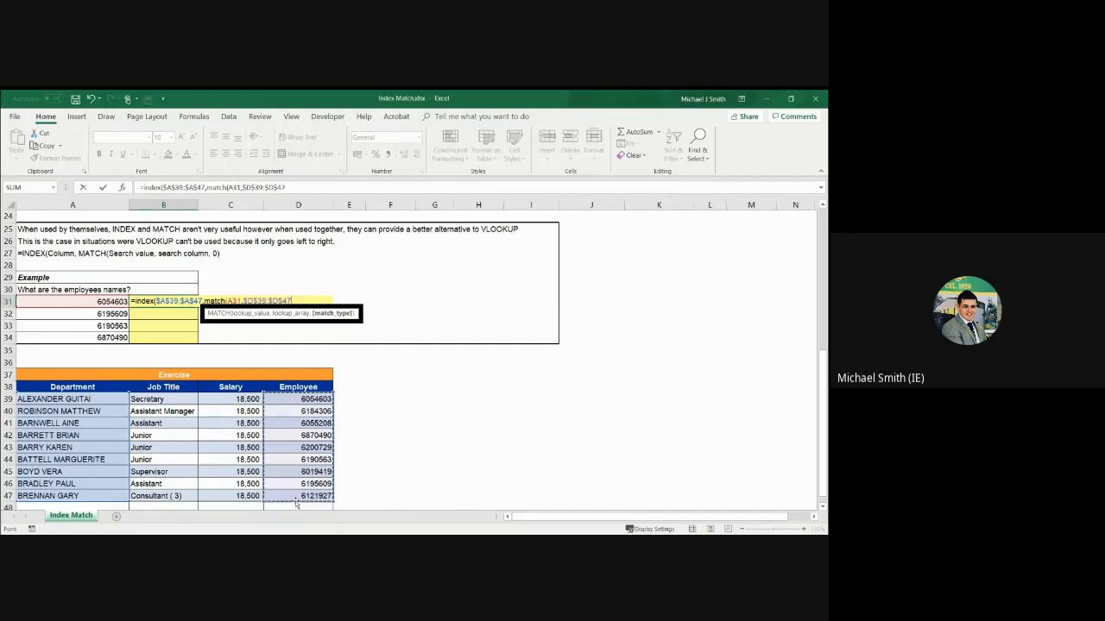
double_click(315, 336)
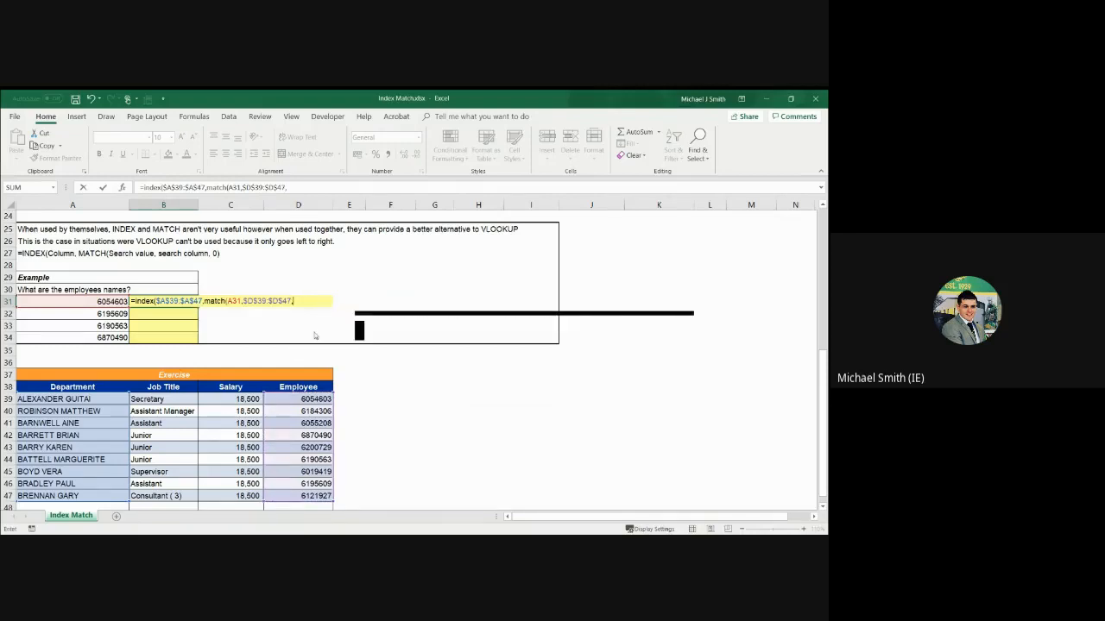
left_click(322, 187)
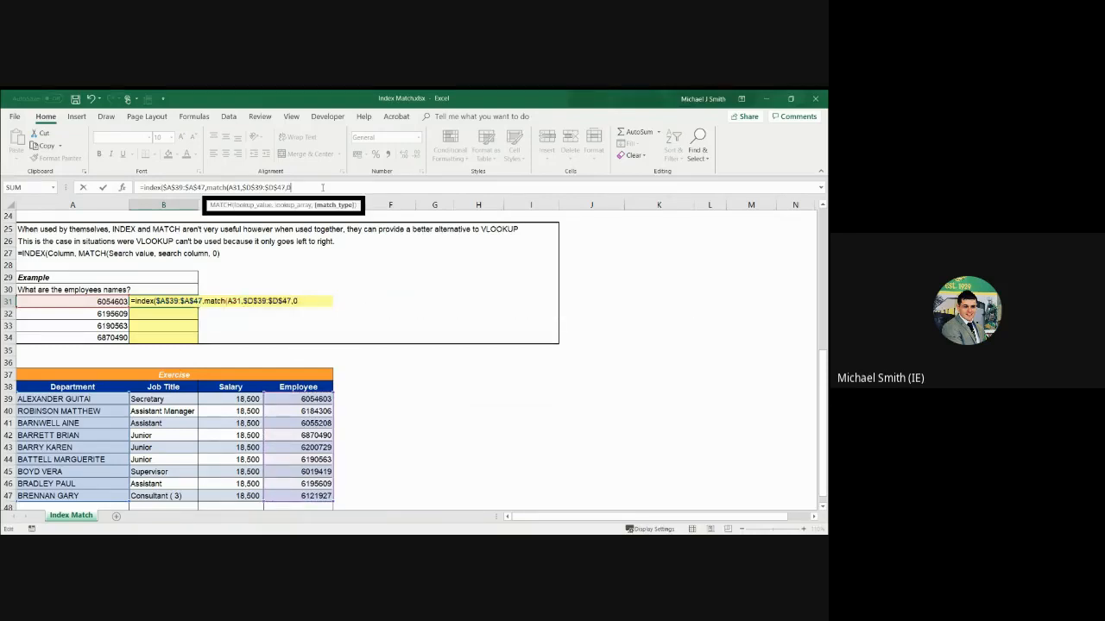
key("Return")
key("Return")
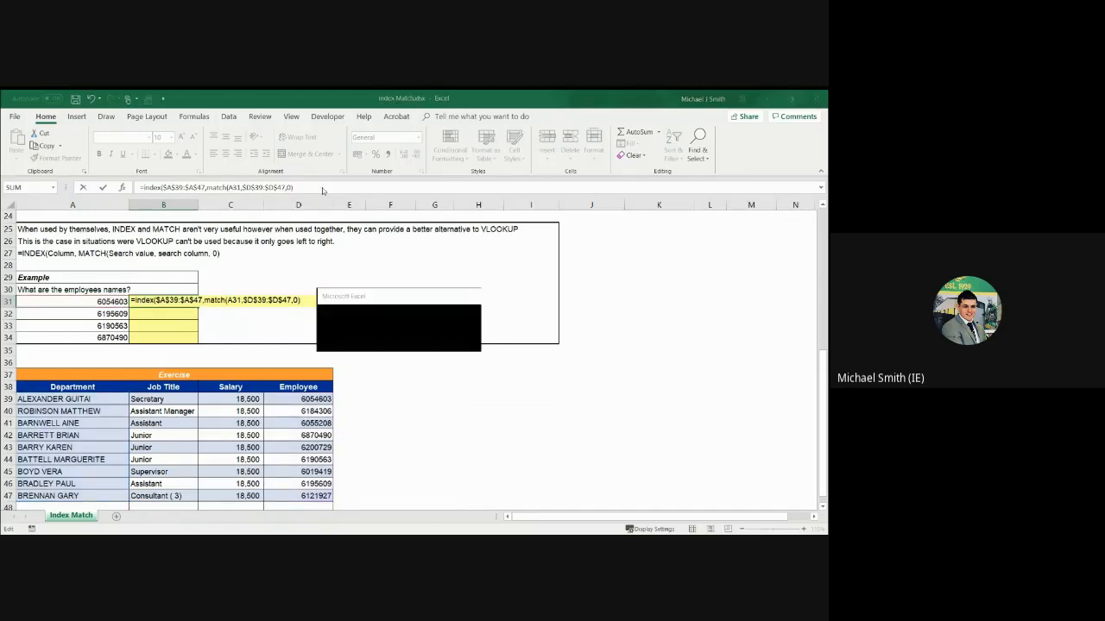
key("Up")
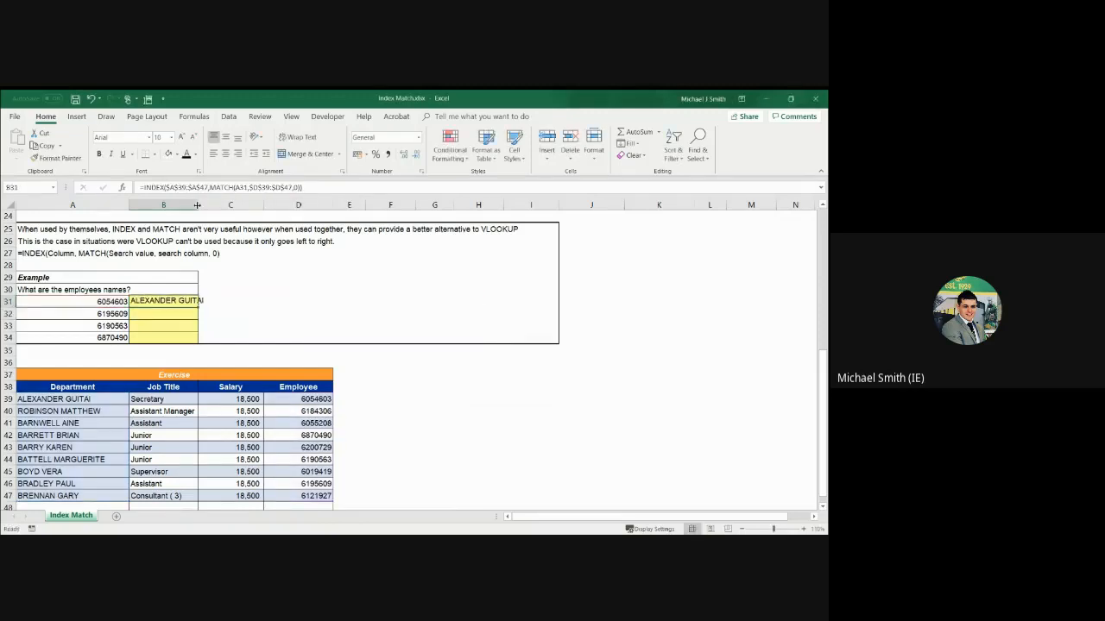
Autofit column B to its contents and fill the B31 formula down to B34
double_click(198, 205)
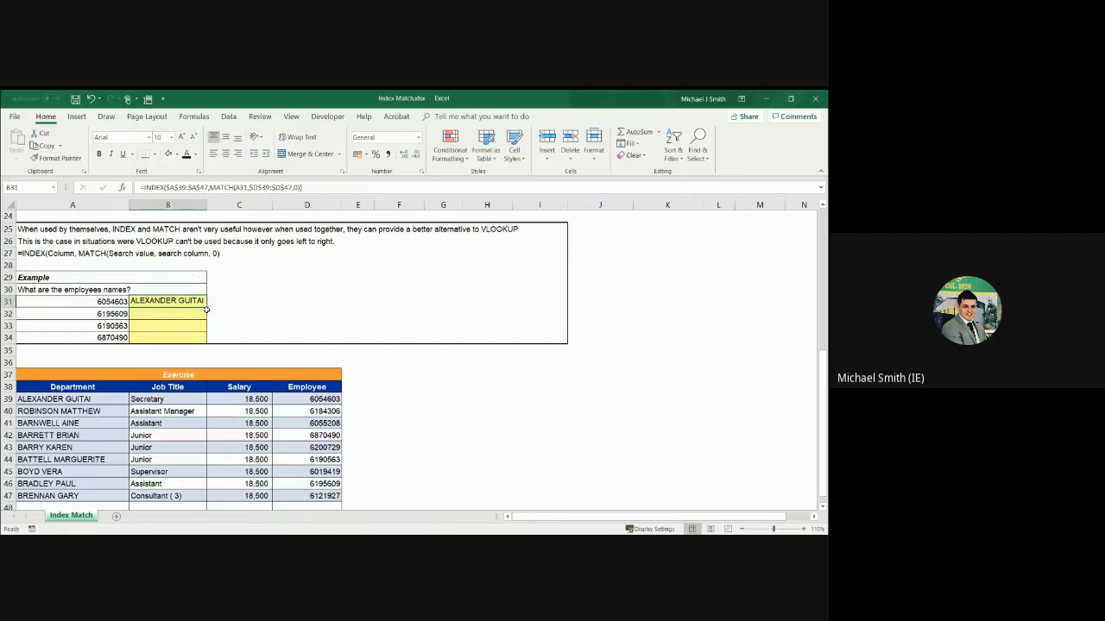
double_click(207, 305)
left_click(171, 299)
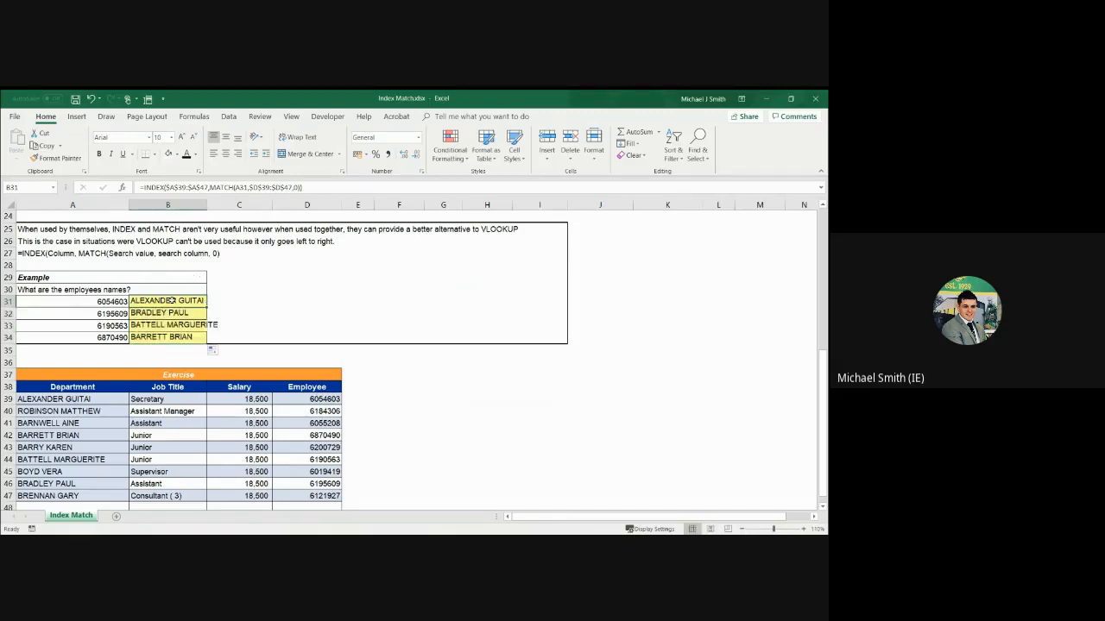